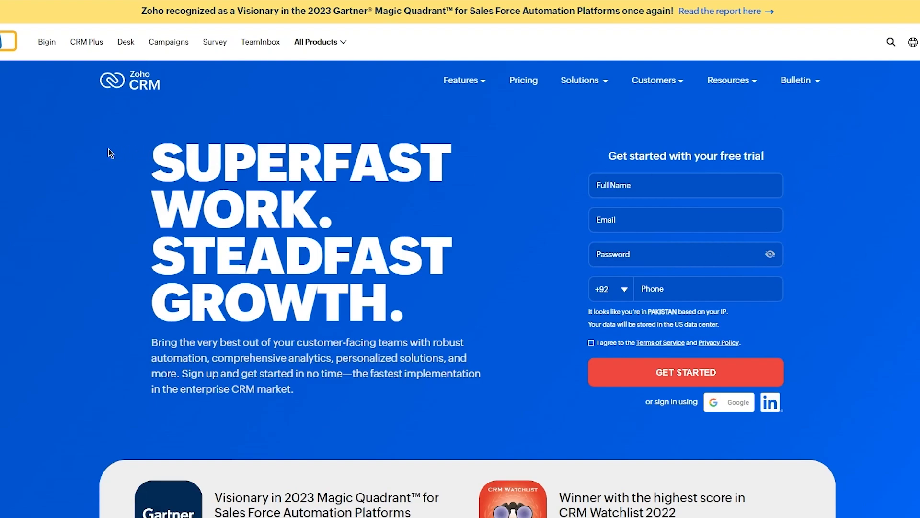
Open the Zoho CRM sign-up form for a new free-trial account.
left_click_drag(111, 151, 139, 177)
left_click(438, 318)
left_click(140, 177)
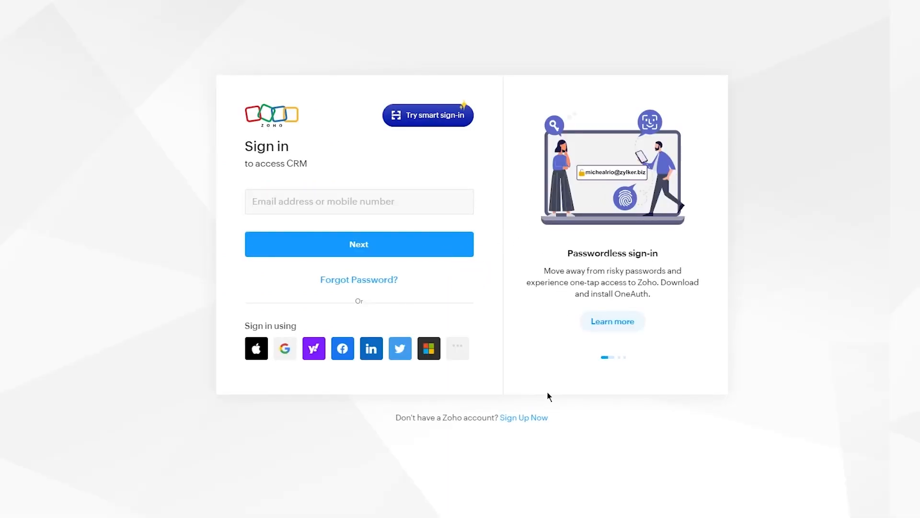
left_click(522, 419)
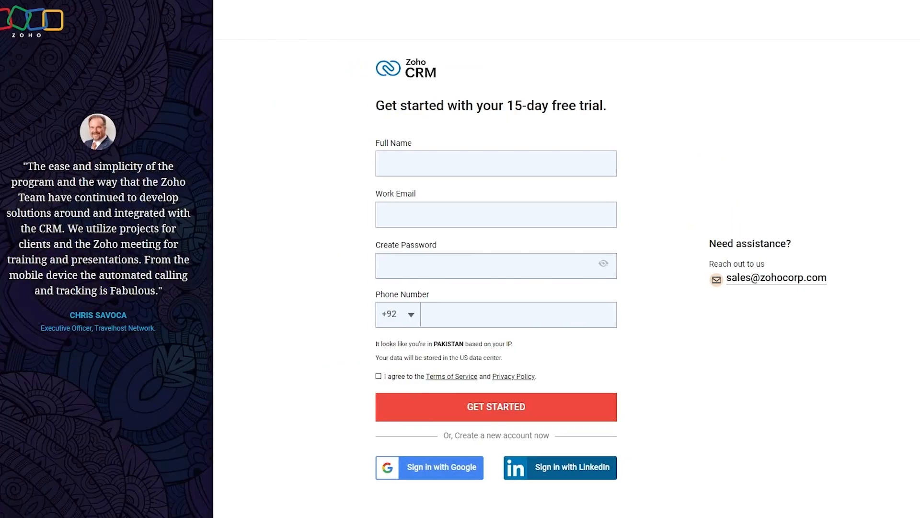
Fill in the full name, work email and phone number on the free-trial form.
left_click(431, 151)
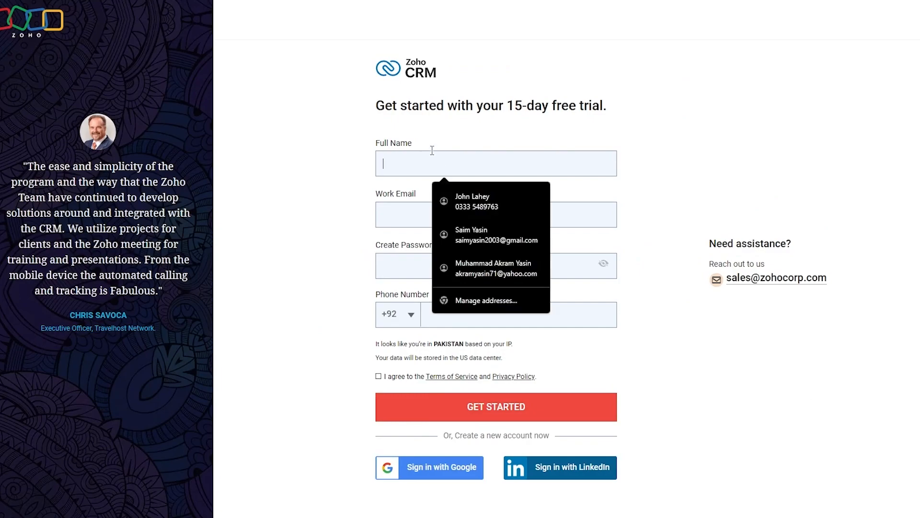
left_click(685, 151)
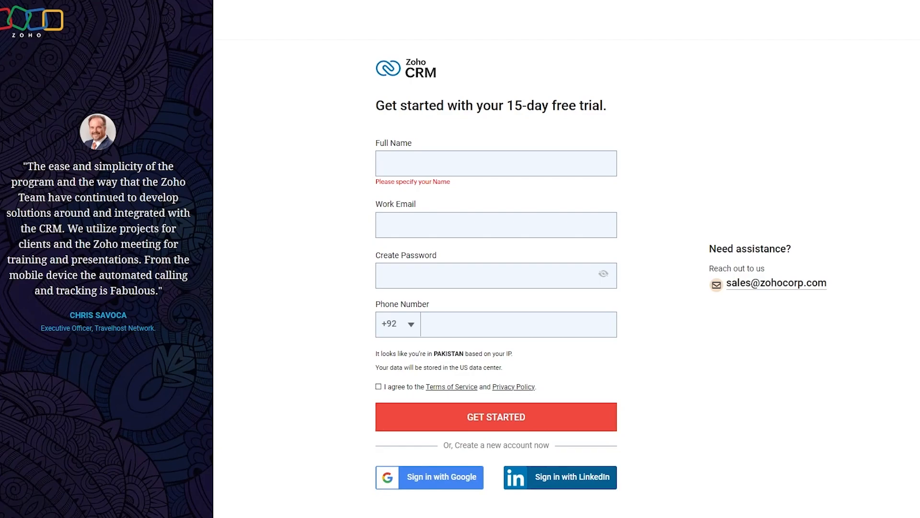
left_click(441, 156)
left_click(448, 201)
left_click(434, 210)
right_click(433, 211)
left_click(479, 295)
Enter the account password and submit the trial registration with the Terms of Service and Privacy Policy accepted.
left_click(425, 275)
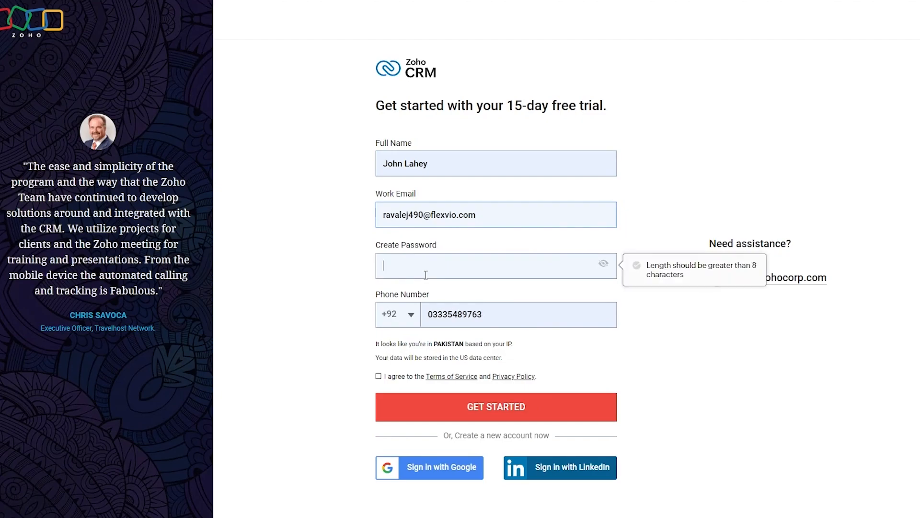
type("*********")
left_click(379, 376)
left_click(428, 408)
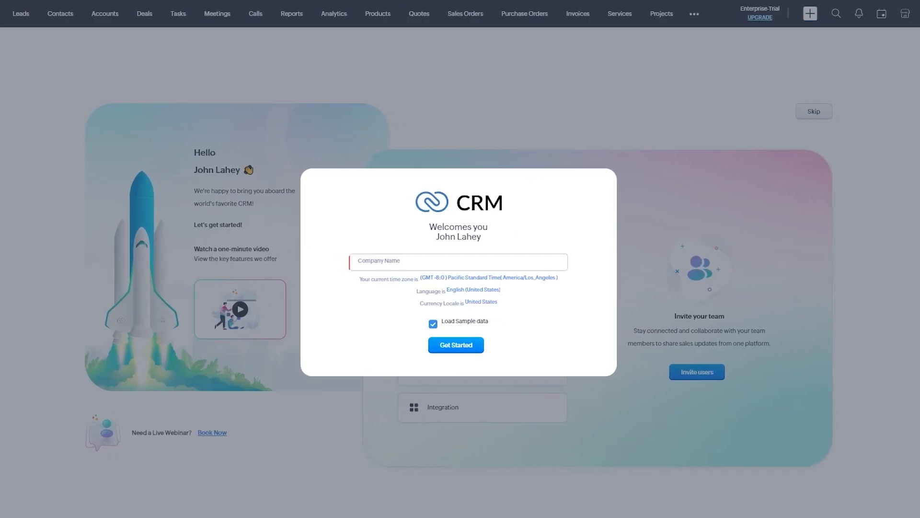
Complete the CRM welcome dialog with a company name and load the sample data.
left_click_drag(398, 195, 586, 201)
left_click(586, 201)
left_click(396, 261)
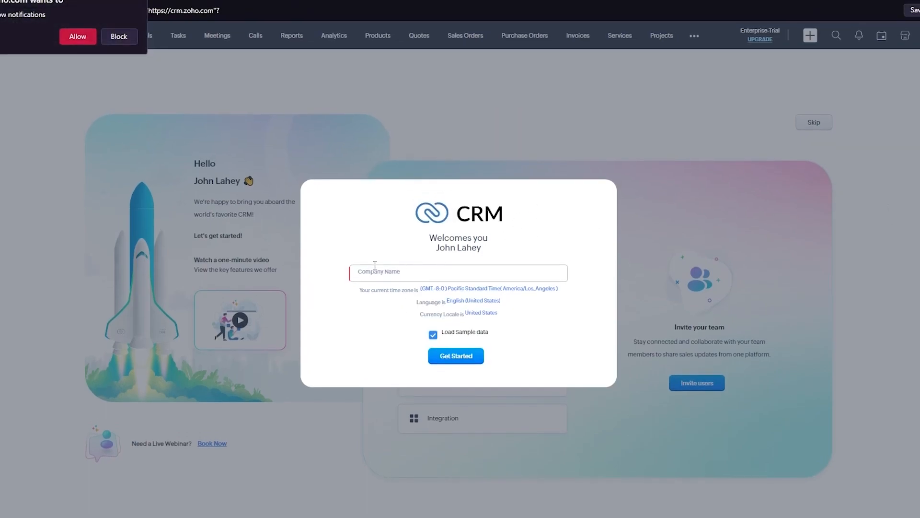
left_click(421, 339)
left_click(461, 356)
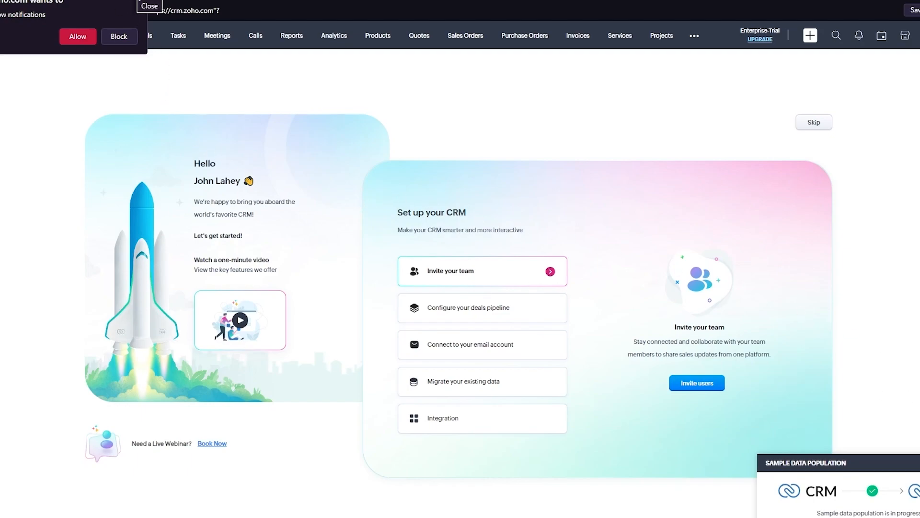
Dismiss the browser's notification request and skip the CRM setup guide.
left_click(136, 2)
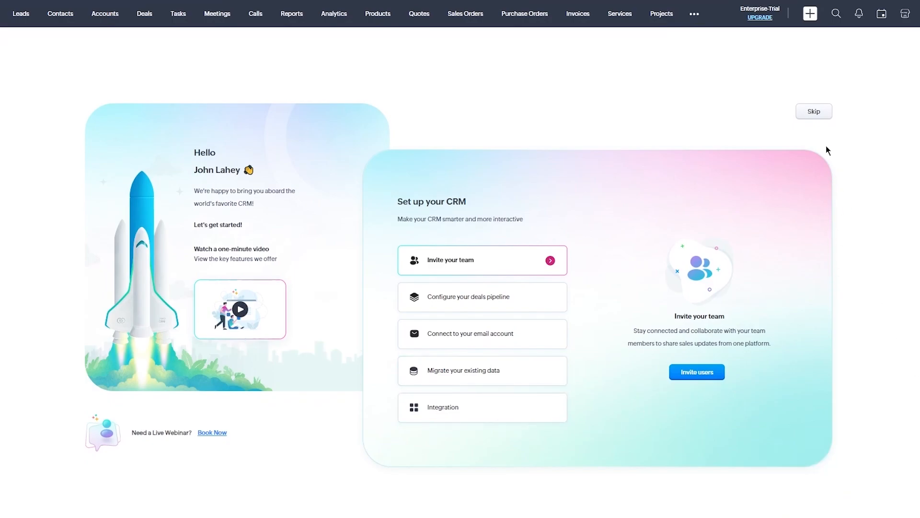
left_click(810, 115)
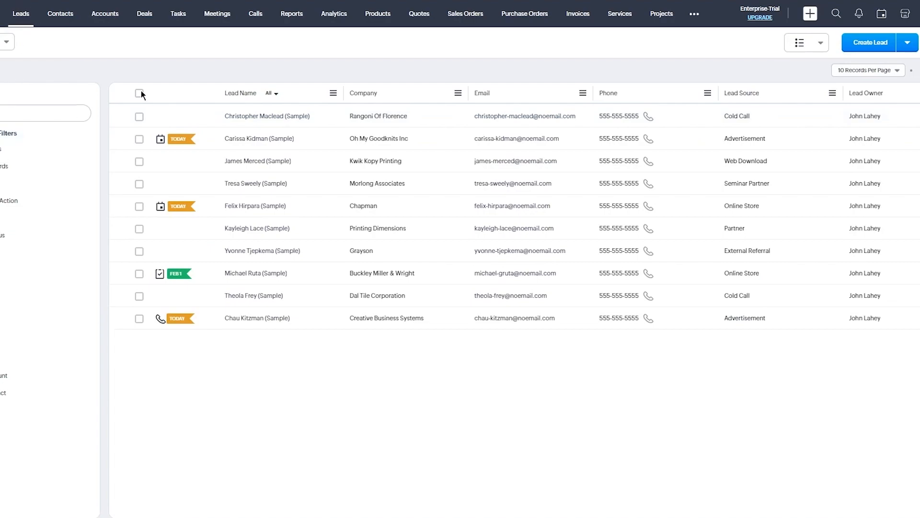
Look at the contact import options in the Contacts module and cancel the import.
left_click(62, 20)
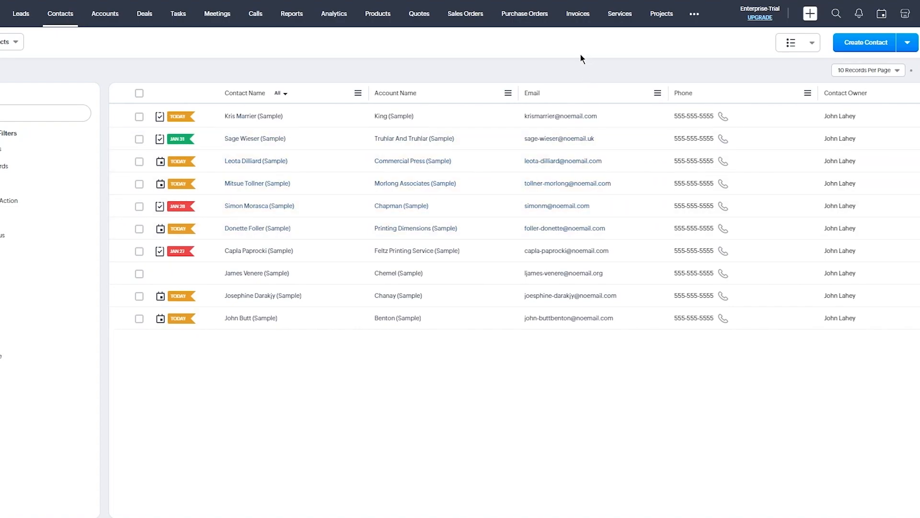
left_click(907, 44)
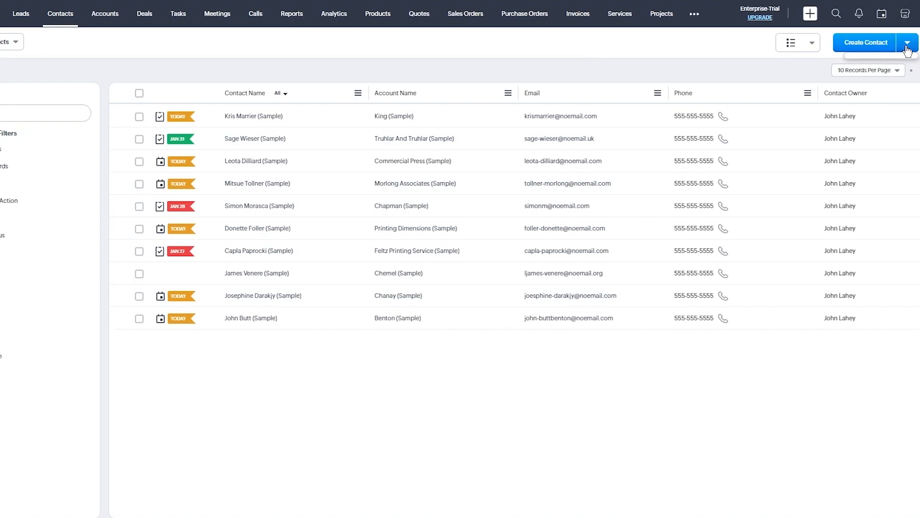
left_click(888, 64)
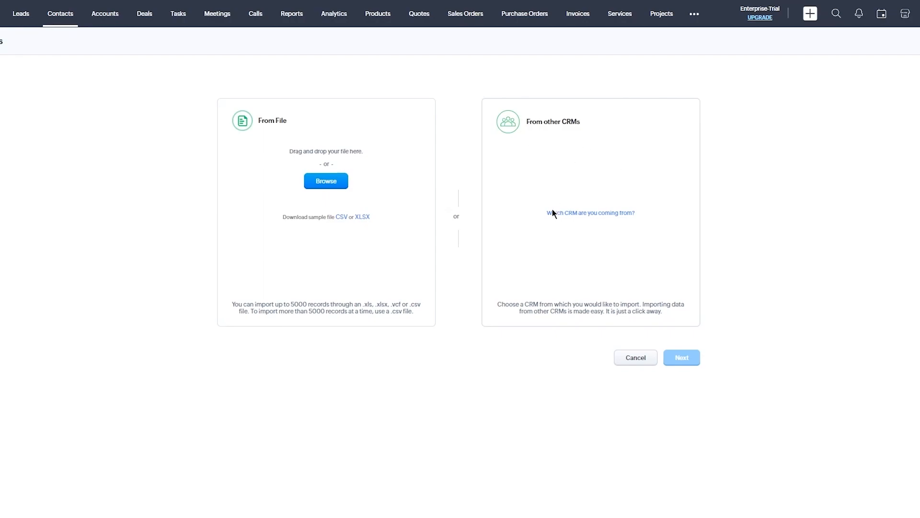
left_click(631, 359)
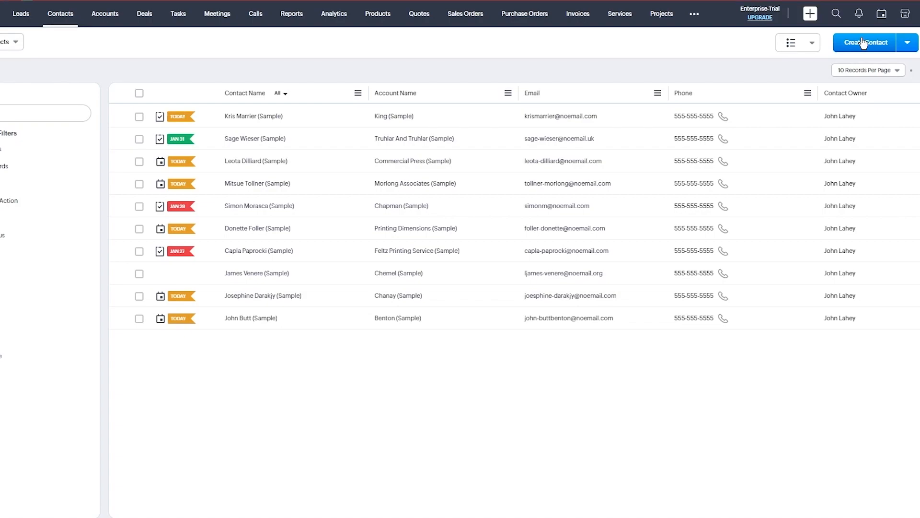
Examine the contact, address and description fields of the Create Contact form, and cancel without saving.
left_click(864, 43)
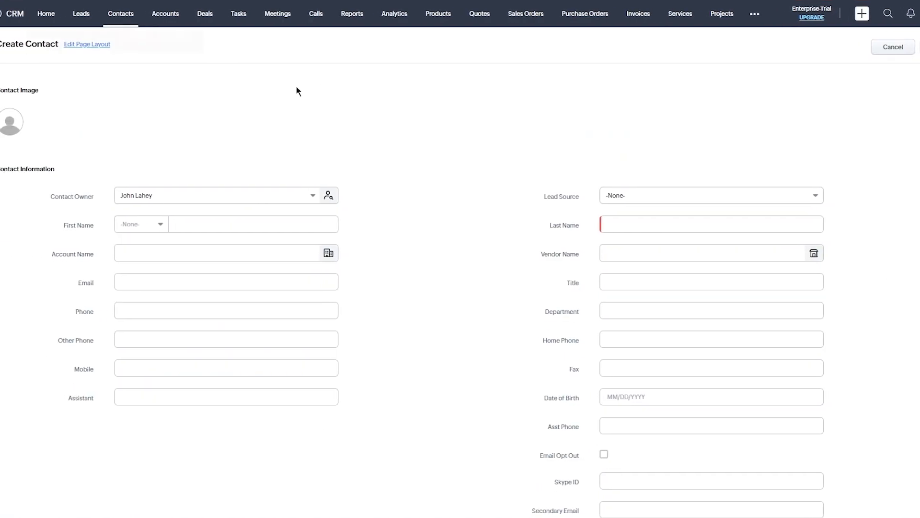
left_click(205, 1)
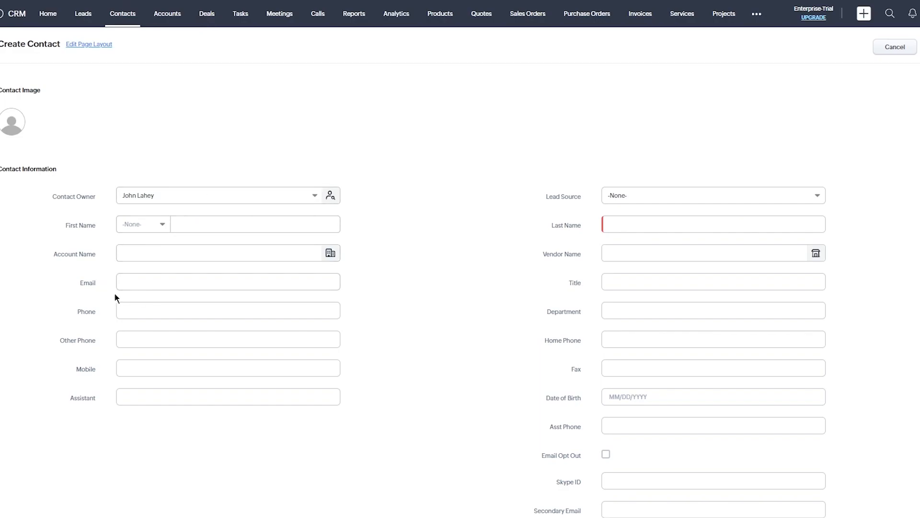
scroll(680, 185, "down", 7)
scroll(680, 185, "up", 7)
scroll(399, 89, "up", 1)
scroll(355, 170, "down", 2)
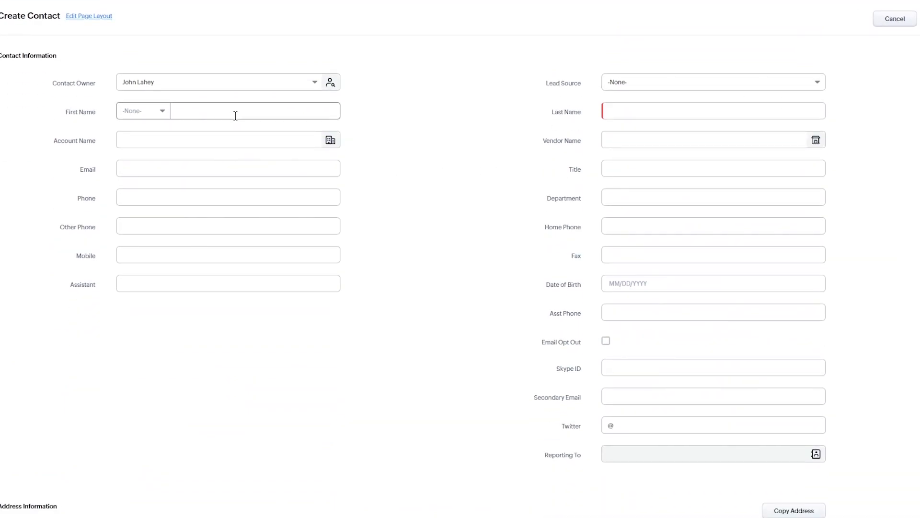
scroll(564, 162, "down", 4)
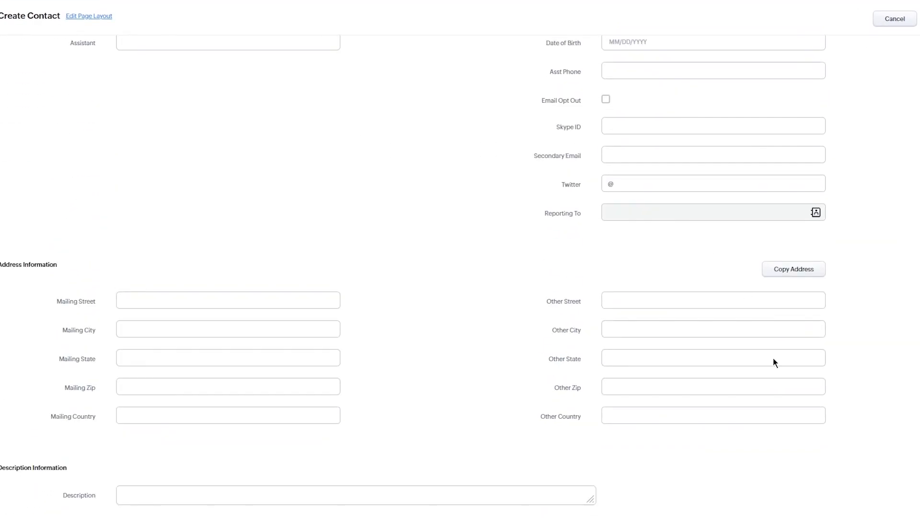
scroll(623, 215, "up", 4)
scroll(539, 131, "up", 2)
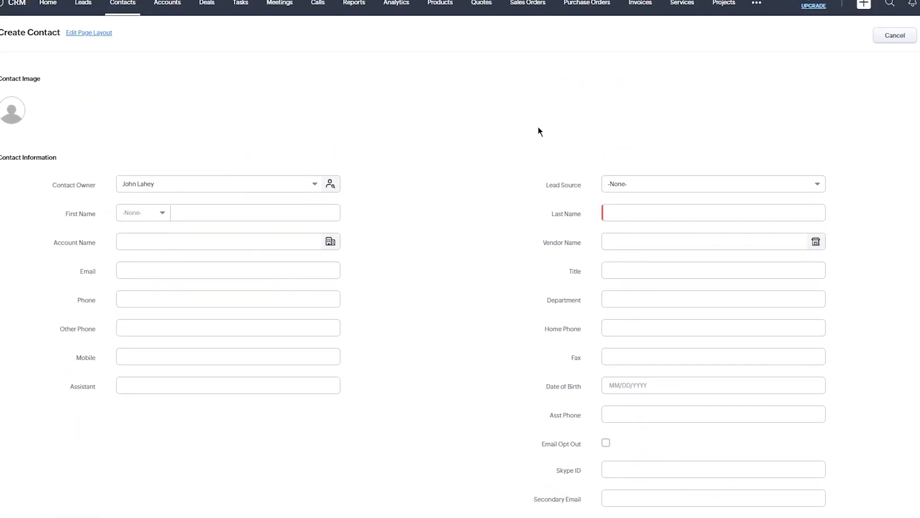
scroll(540, 123, "down", 5)
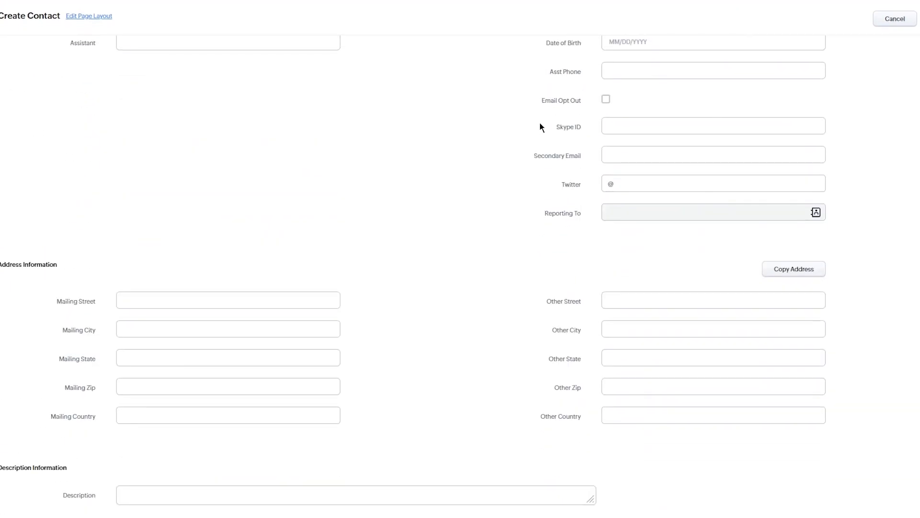
scroll(516, 139, "up", 5)
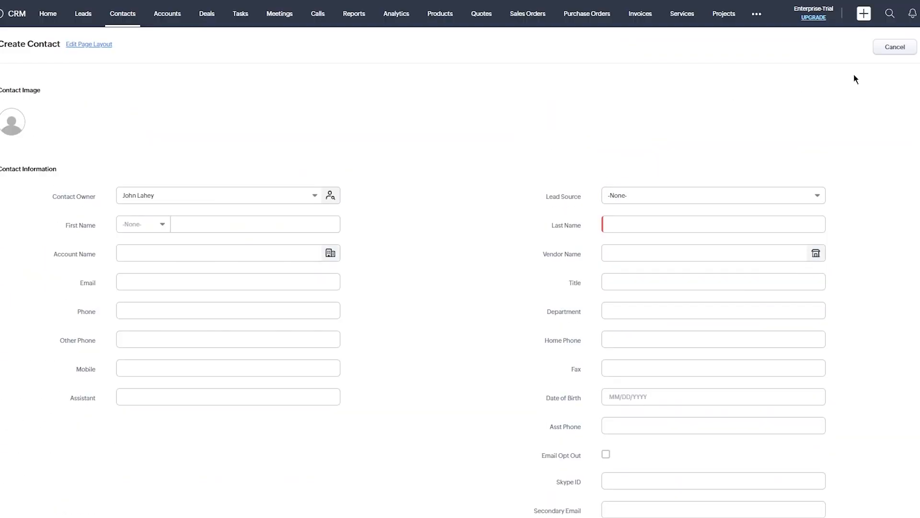
left_click(907, 48)
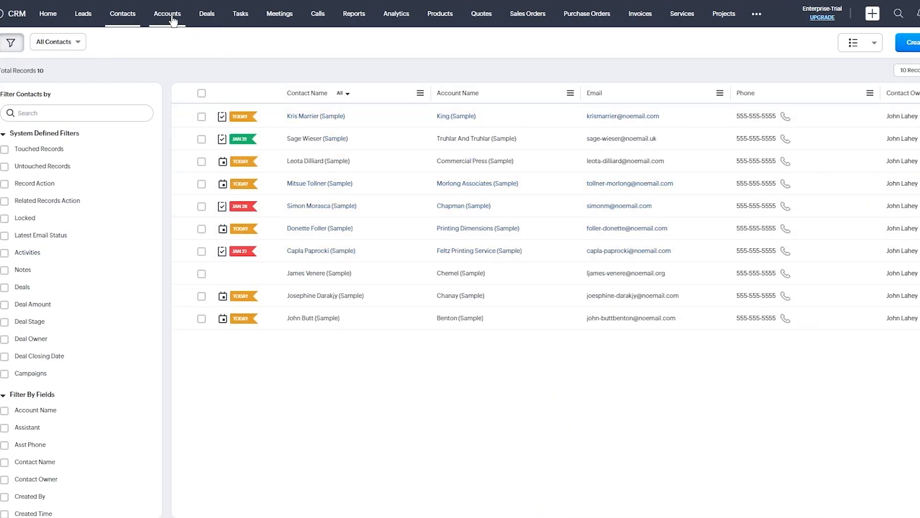
Look over the Home dashboard's tasks, meetings, leads and deals sections.
left_click(51, 16)
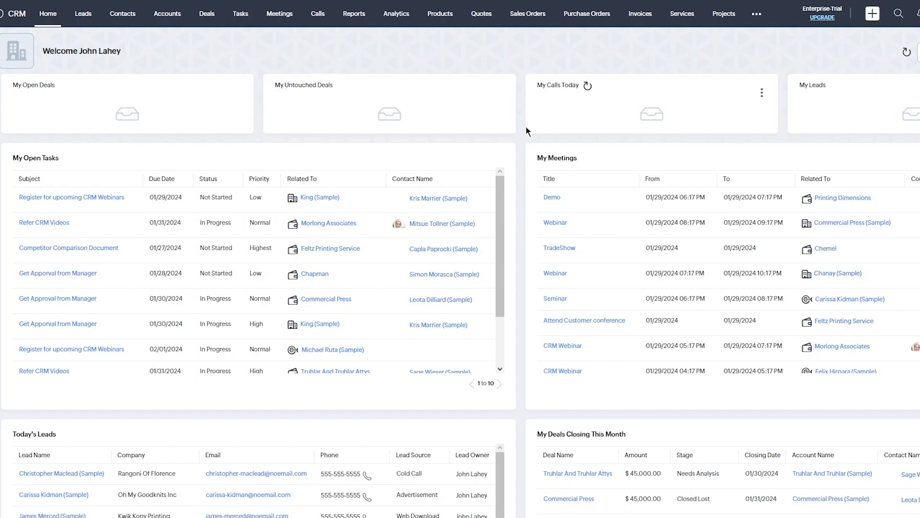
scroll(528, 163, "down", 9)
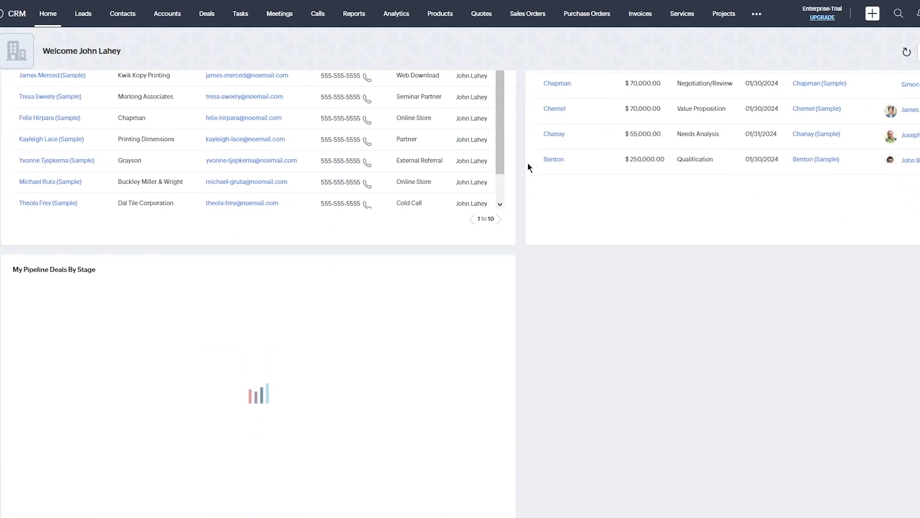
scroll(528, 163, "up", 9)
View the record lists of the Leads and Accounts modules.
left_click(83, 14)
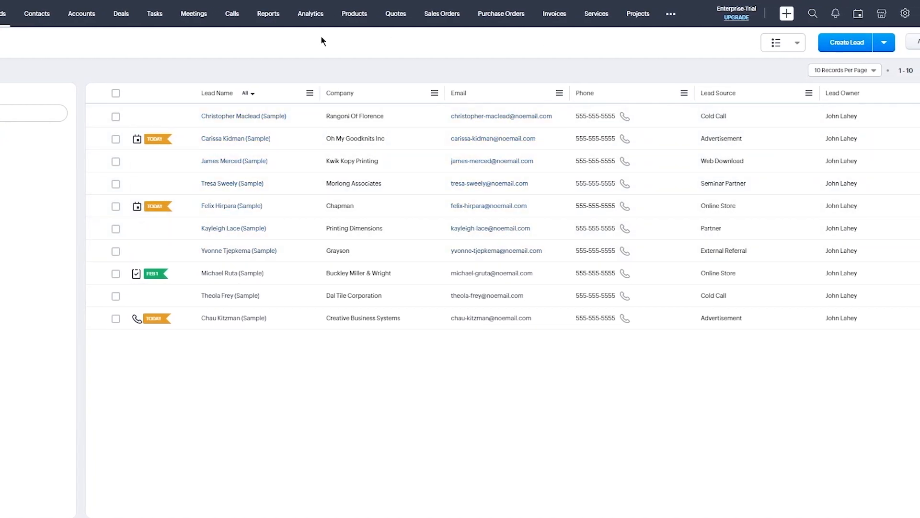
left_click(79, 21)
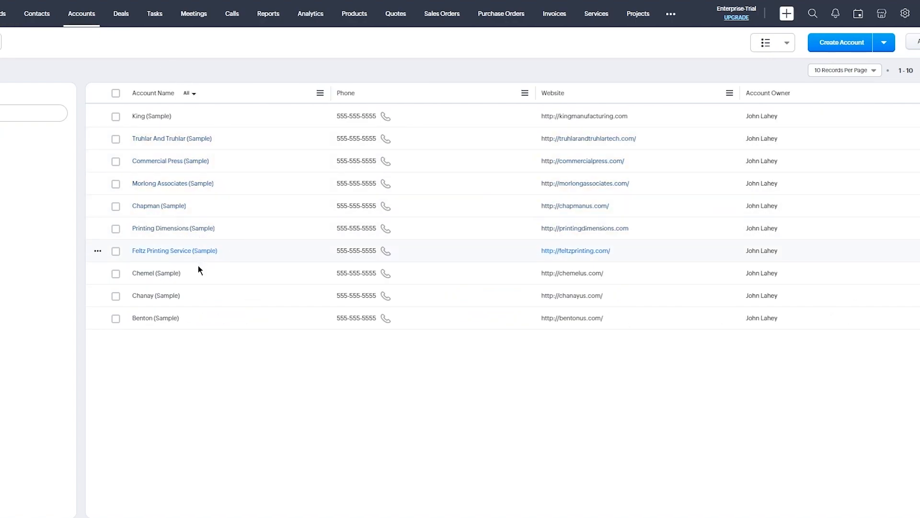
View the deals pipeline board and its stages in the Deals module.
left_click(119, 23)
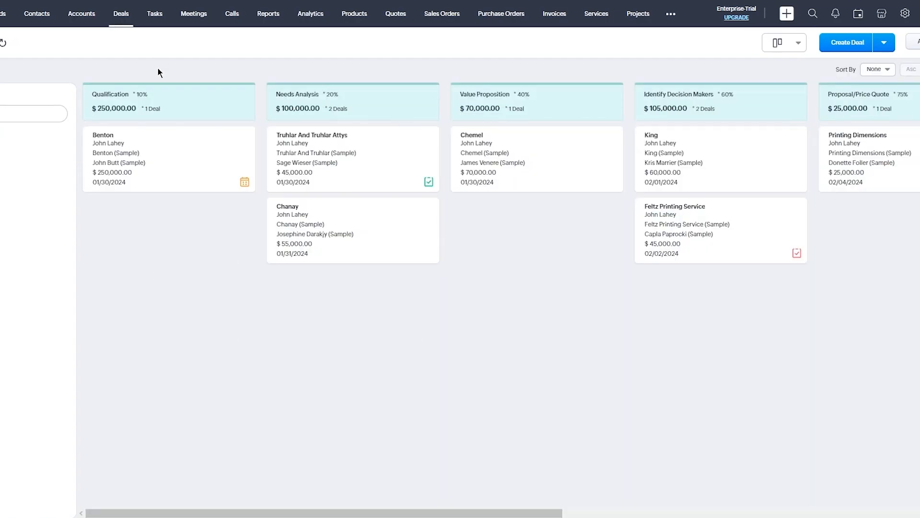
left_click_drag(175, 142, 201, 139)
left_click_drag(441, 505, 264, 440)
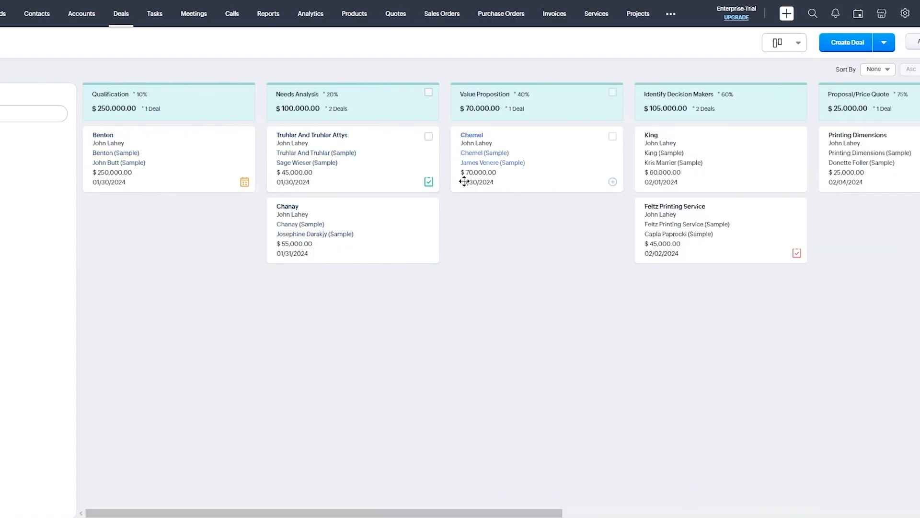
View the Tasks list and the Products module.
left_click(156, 19)
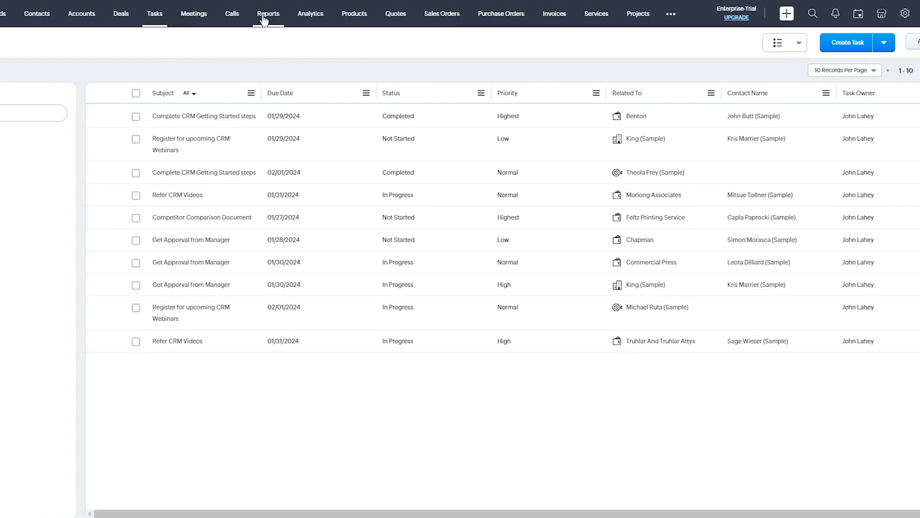
left_click(354, 15)
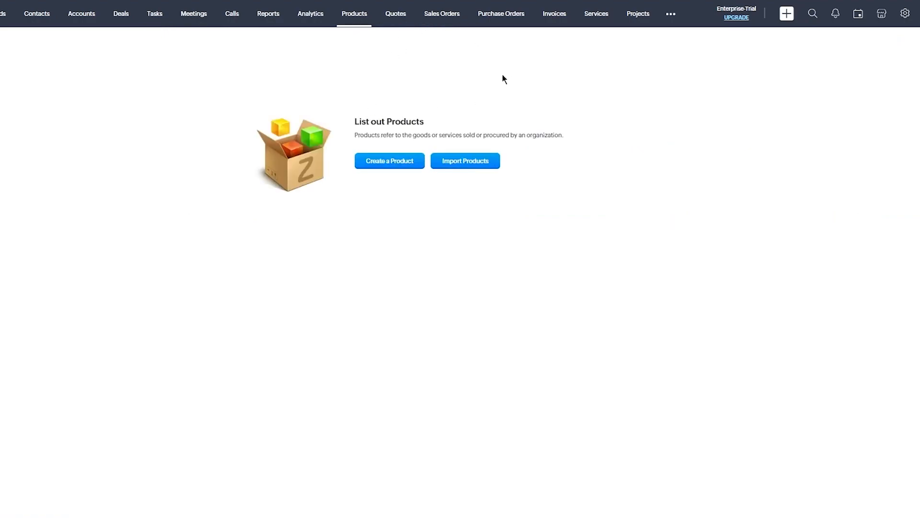
Open the Campaigns module from the list of additional CRM modules.
left_click(666, 14)
left_click(667, 14)
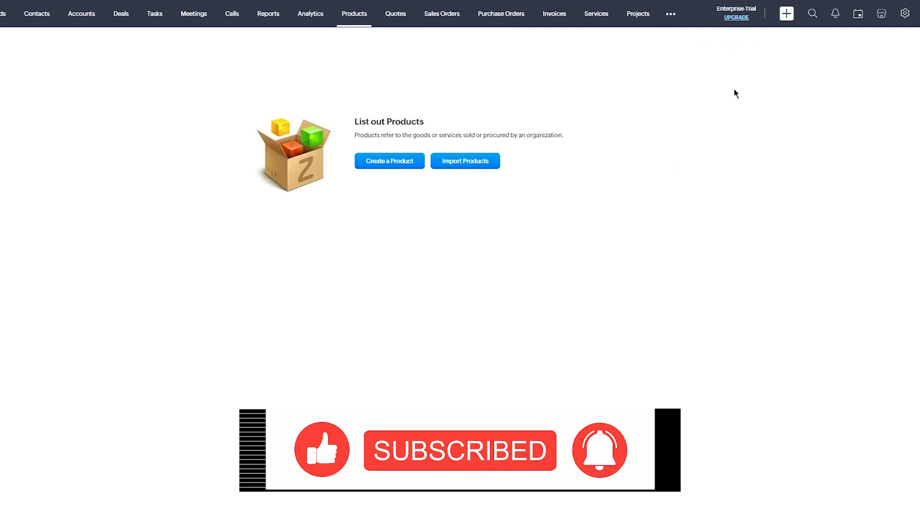
left_click(676, 18)
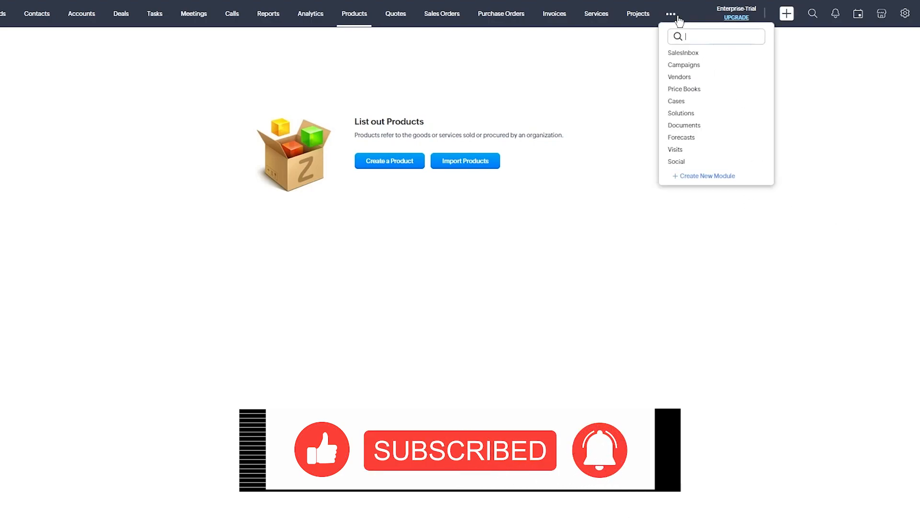
left_click(684, 66)
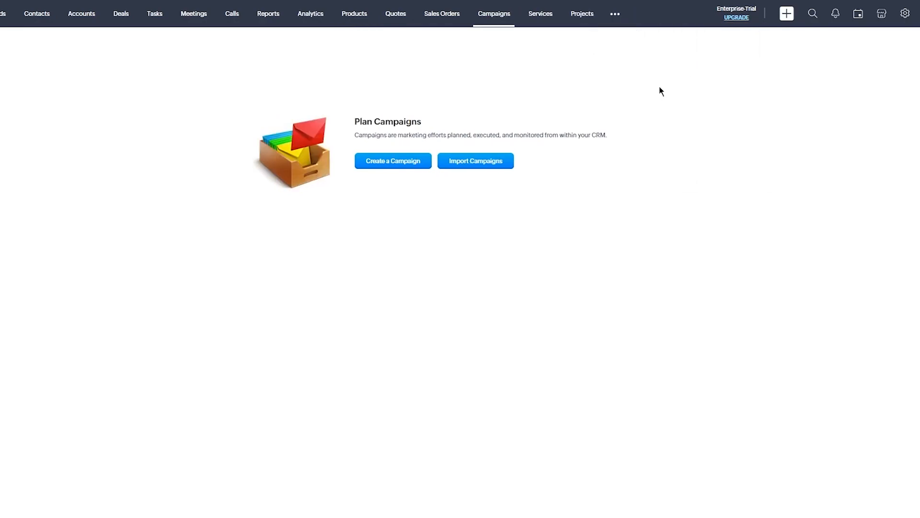
Start a new campaign and name it "email test".
left_click_drag(321, 109, 669, 142)
left_click(669, 142)
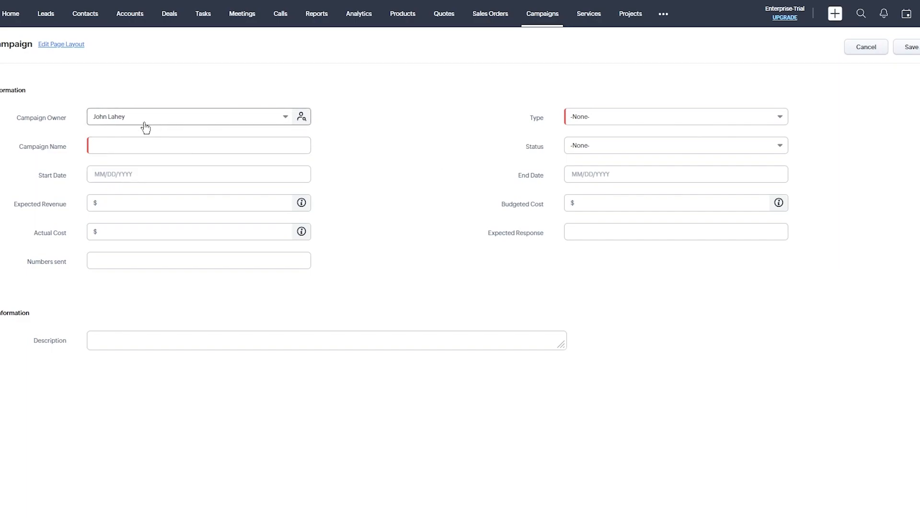
left_click(120, 139)
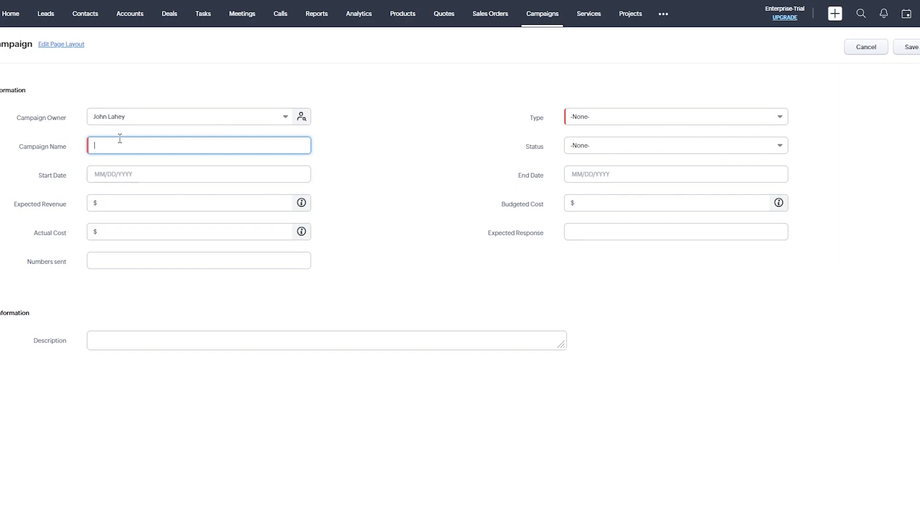
type("email test")
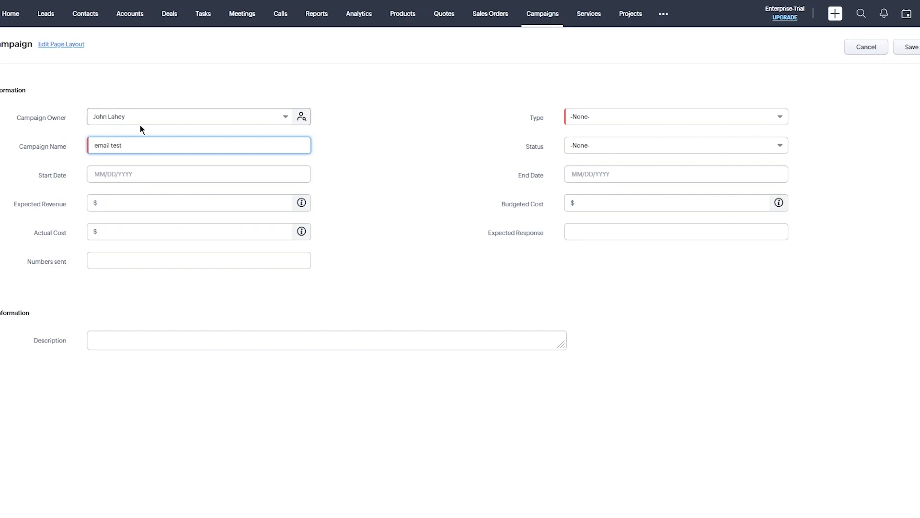
Set the campaign's start date to 01/29/2024.
left_click(123, 175)
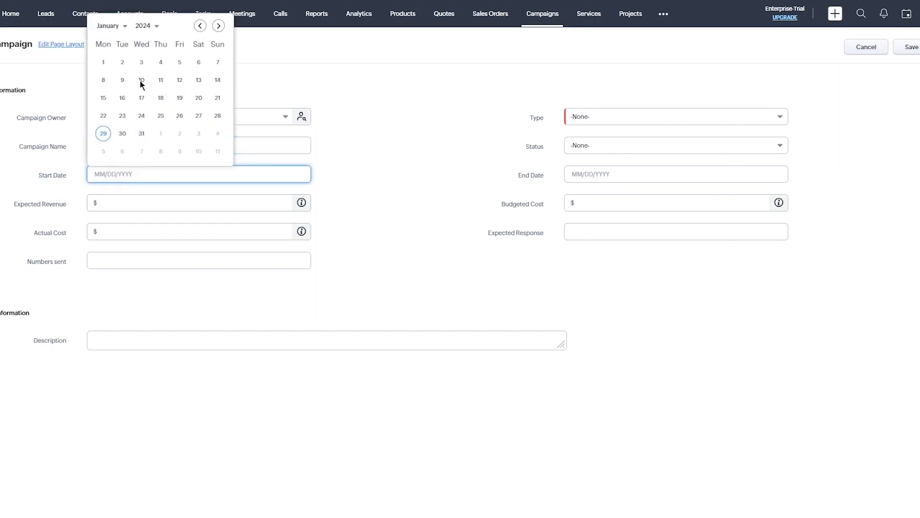
left_click(140, 62)
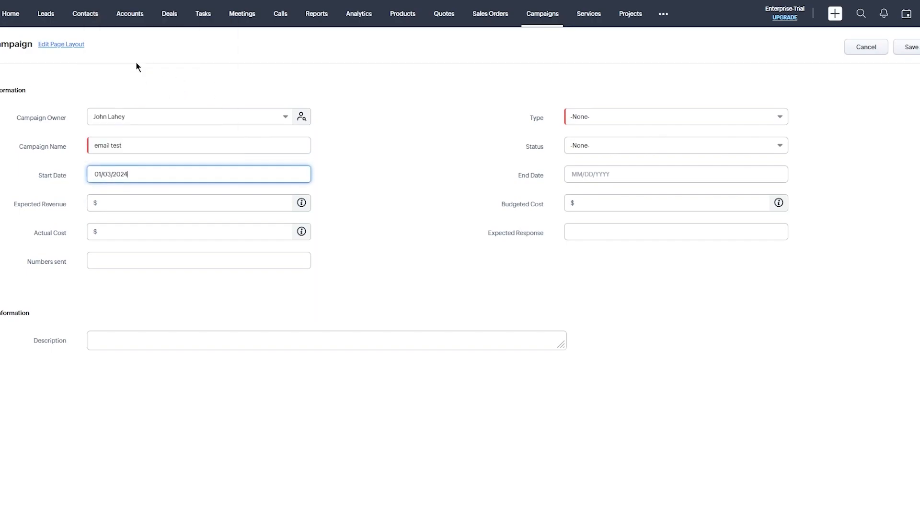
double_click(129, 166)
left_click(103, 131)
Set the expected revenue to $9000 and the actual cost to $2500, leaving the numbers sent blank.
left_click(111, 202)
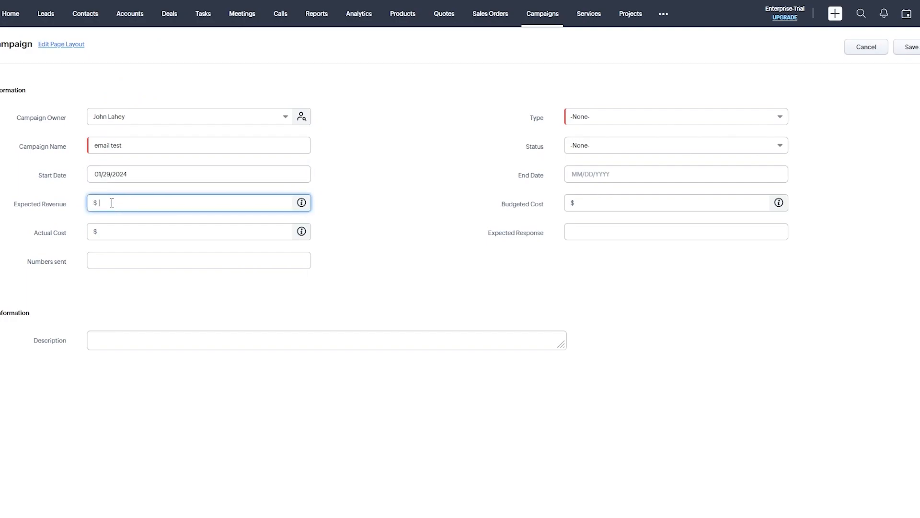
type("9000")
left_click(130, 233)
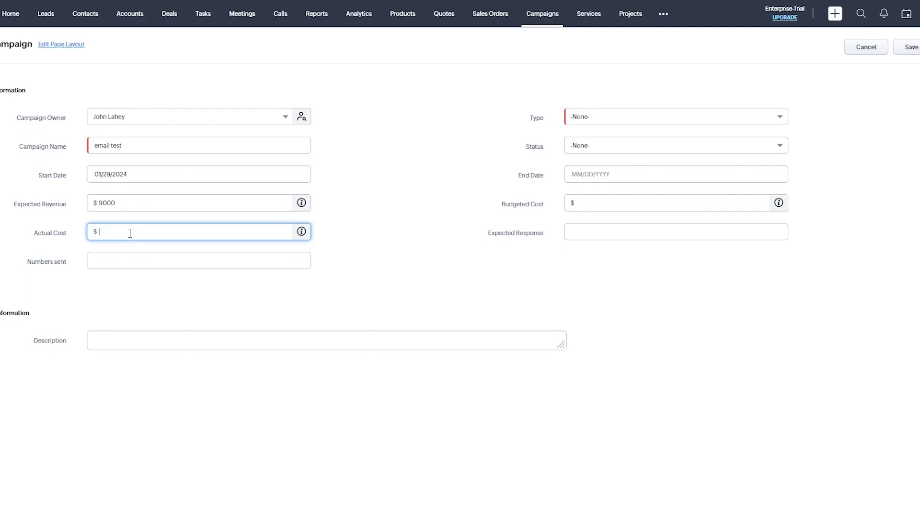
type("2500")
left_click(214, 263)
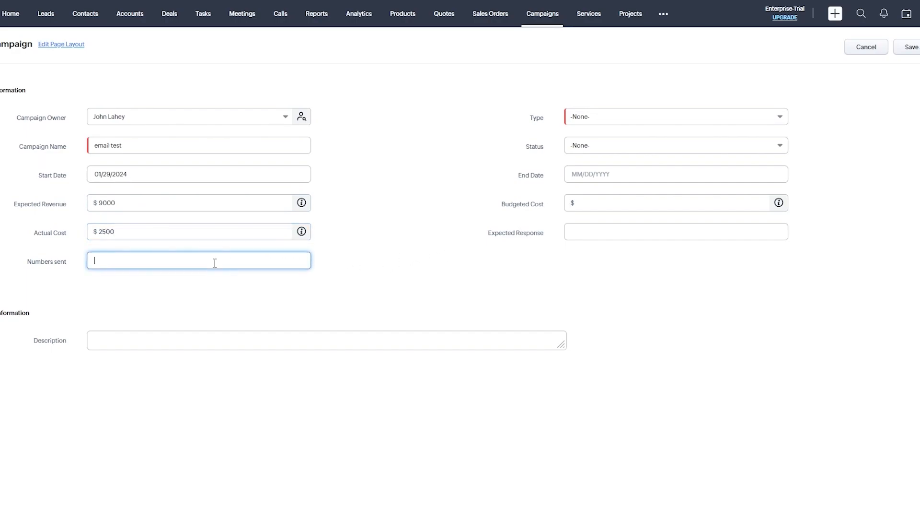
left_click(343, 261)
left_click(254, 266)
Set the campaign type to Email and its status to Active.
left_click(638, 120)
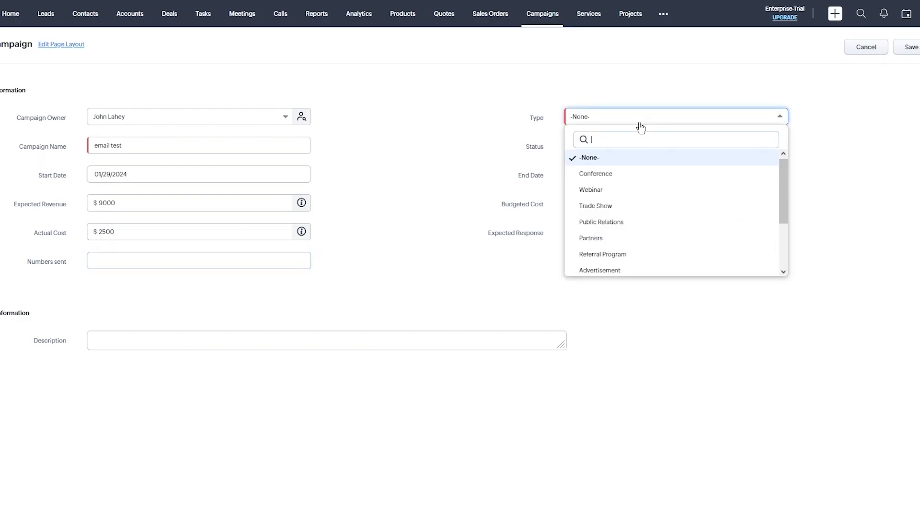
scroll(625, 207, "down", 3)
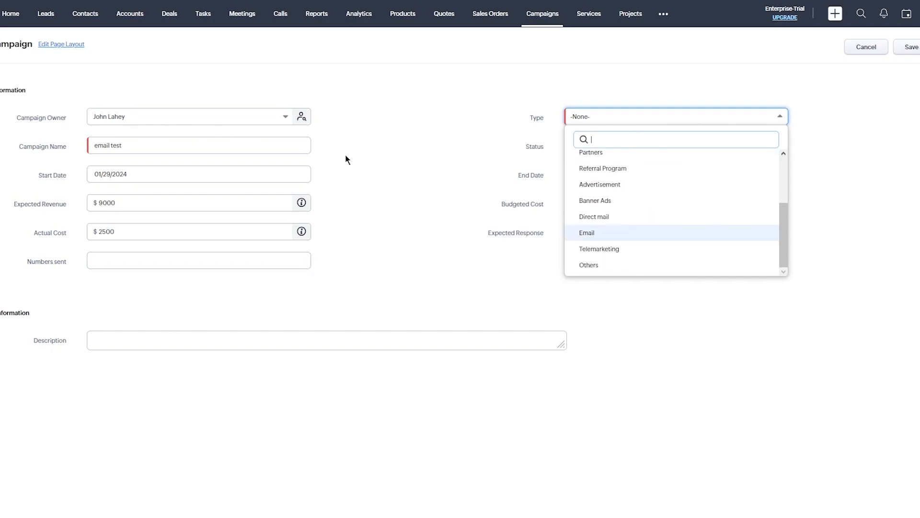
left_click(636, 235)
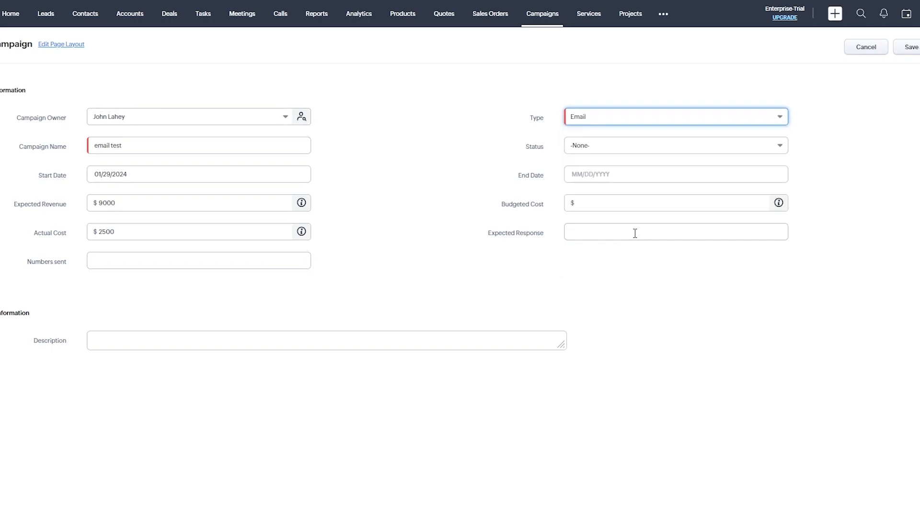
left_click(619, 145)
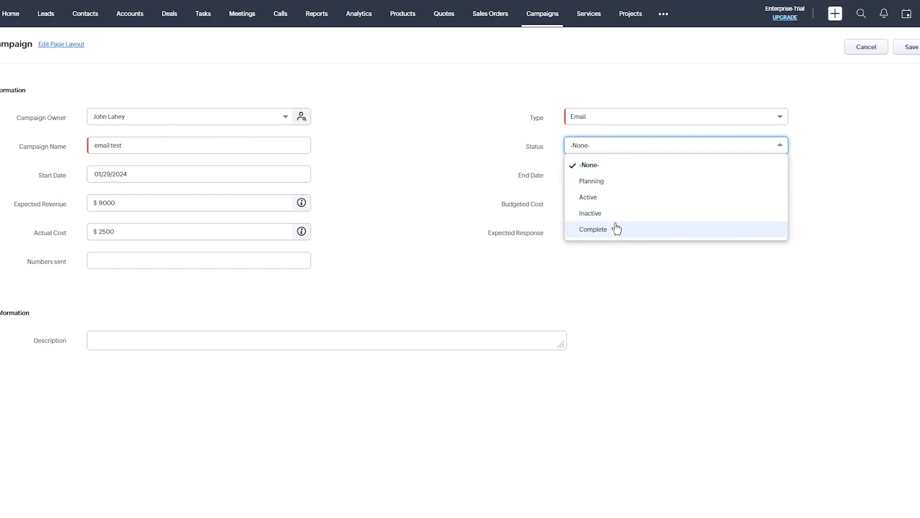
left_click(599, 197)
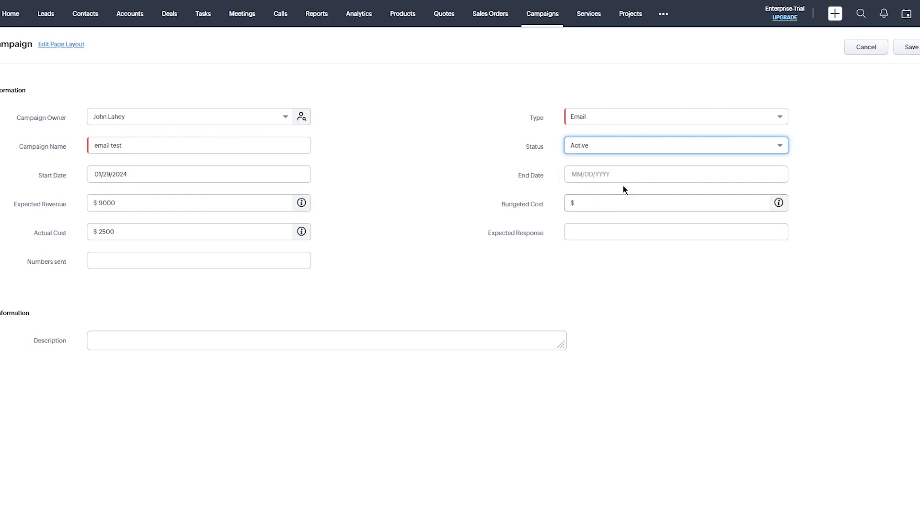
Set the campaign's end date to 01/31/2024 and the budgeted cost to $12000.
left_click(621, 177)
left_click(615, 134)
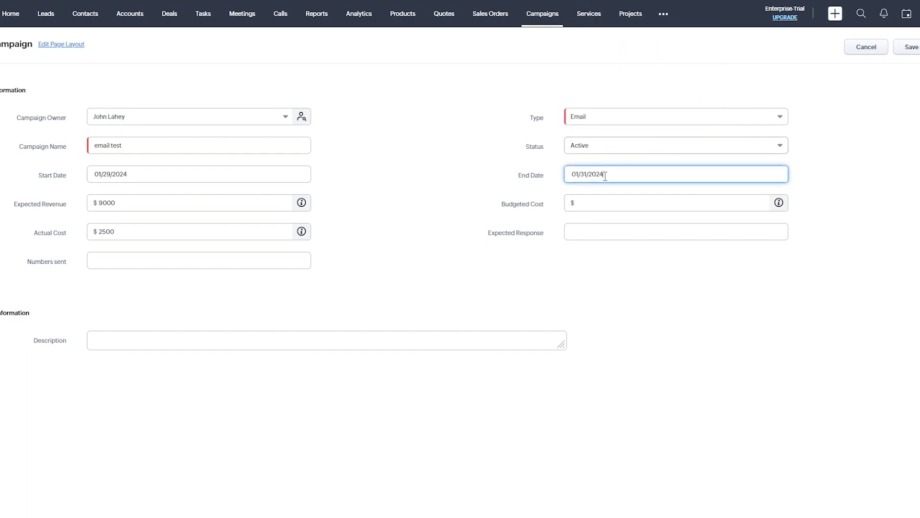
left_click(598, 207)
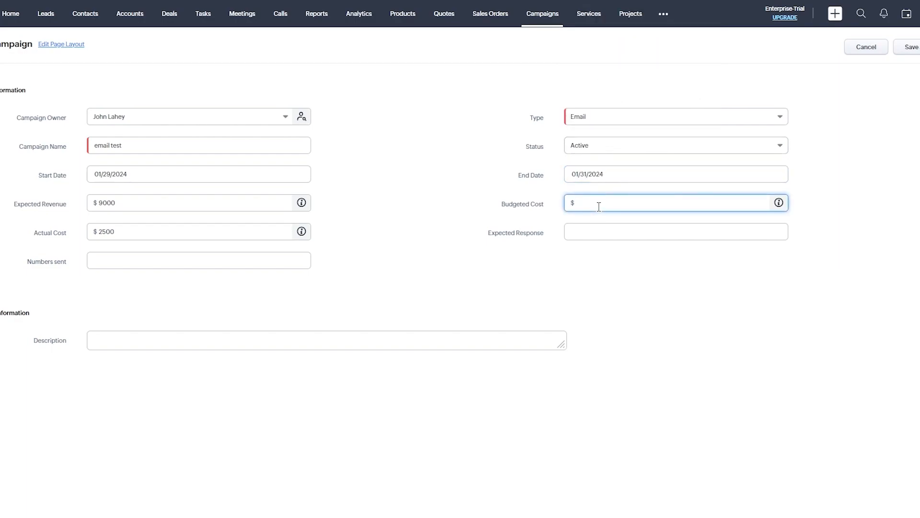
type("12000")
Save the campaign with the expected response and description left blank.
left_click(585, 231)
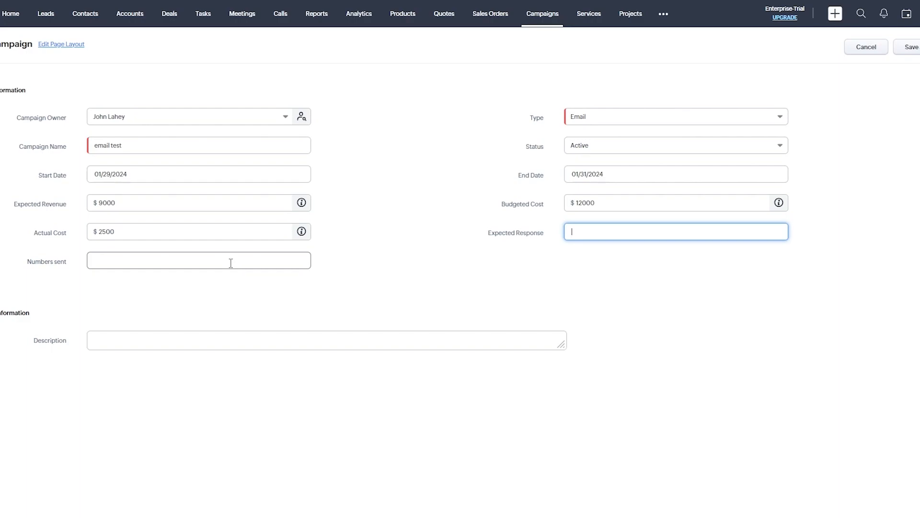
left_click(174, 341)
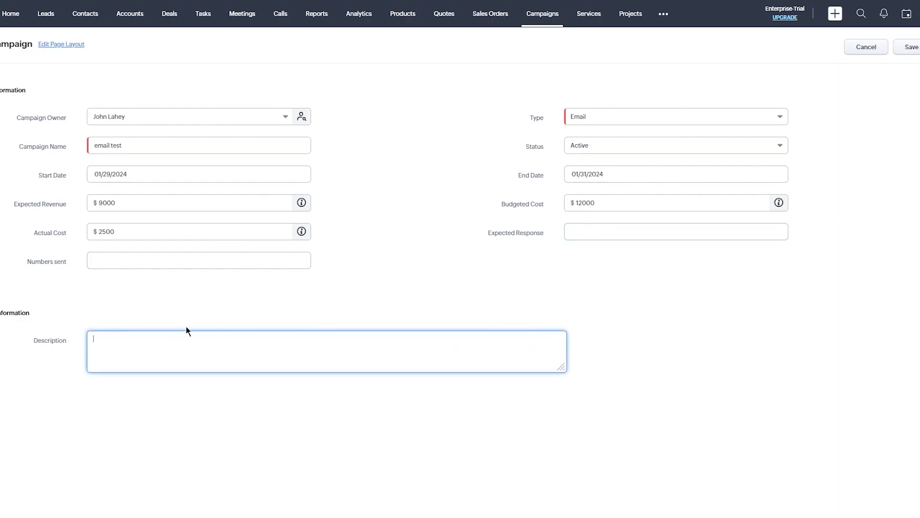
left_click(768, 319)
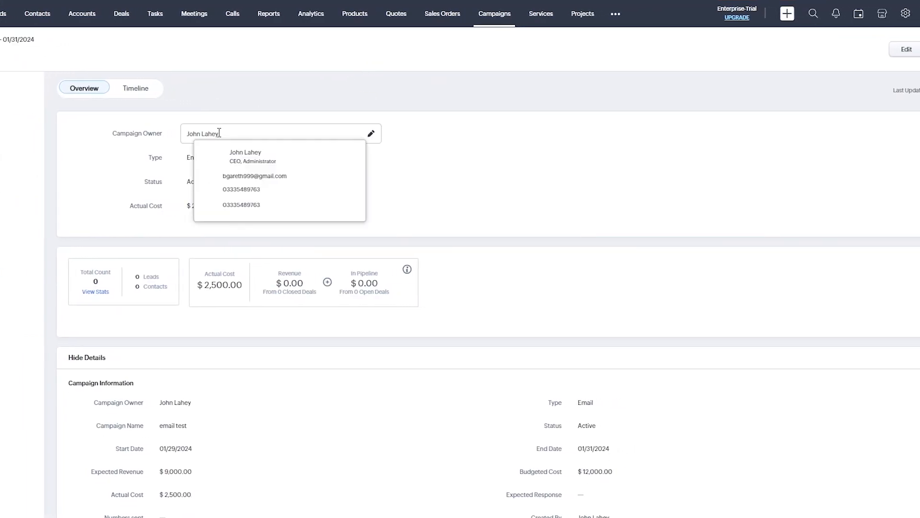
Review the saved campaign's overview, details, notes, and related sections for activities, attachments, leads, deals and contacts.
scroll(396, 134, "down", 1)
scroll(396, 137, "down", 15)
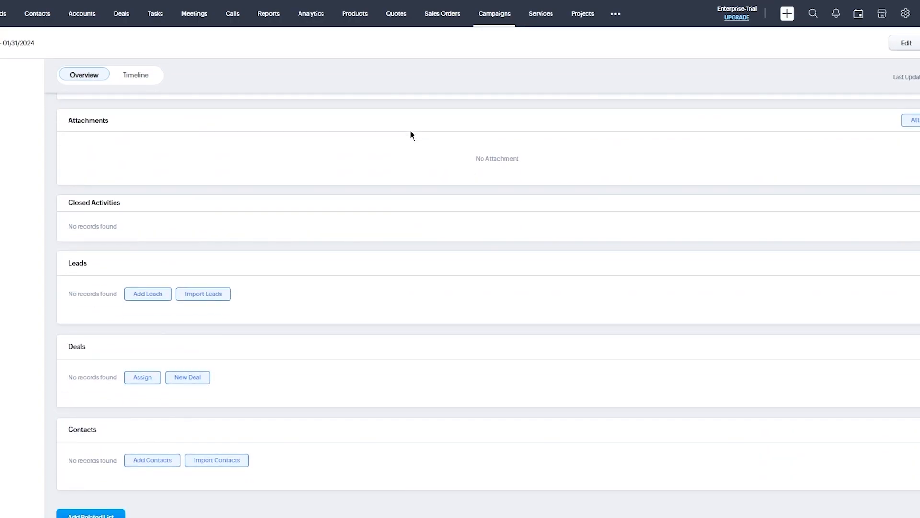
scroll(411, 135, "down", 2)
scroll(410, 135, "up", 4)
scroll(408, 132, "up", 2)
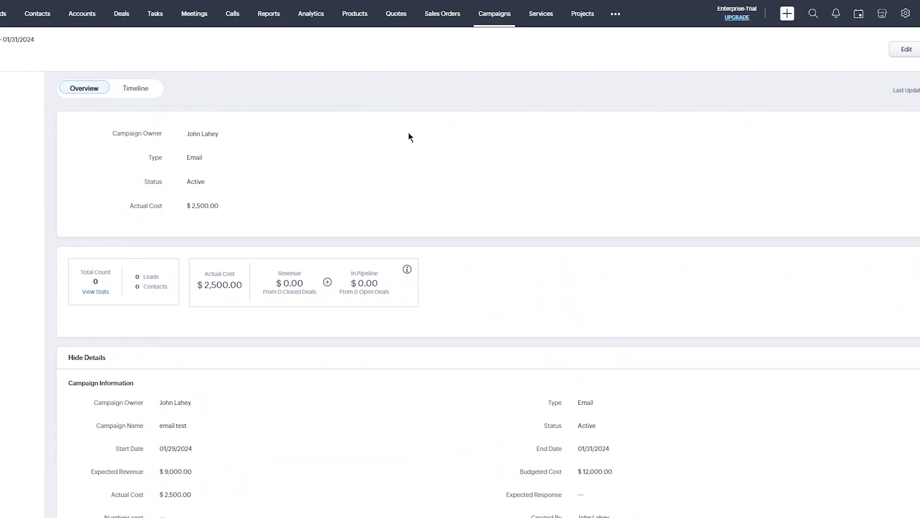
scroll(149, 268, "down", 1)
scroll(150, 268, "down", 4)
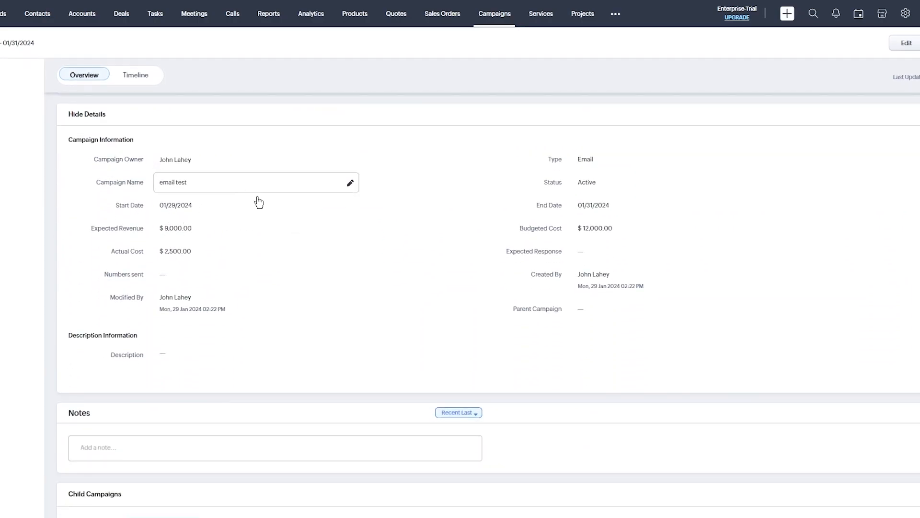
scroll(258, 202, "down", 5)
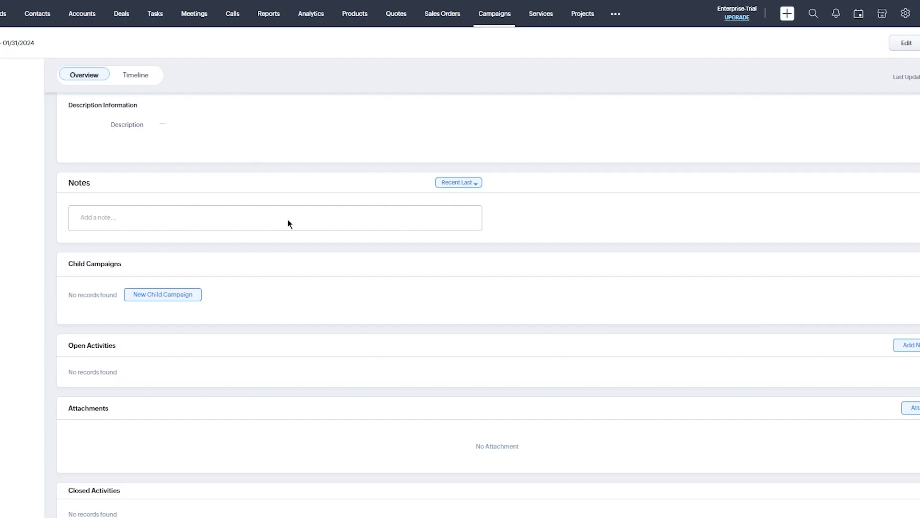
scroll(221, 201, "down", 2)
scroll(115, 234, "down", 2)
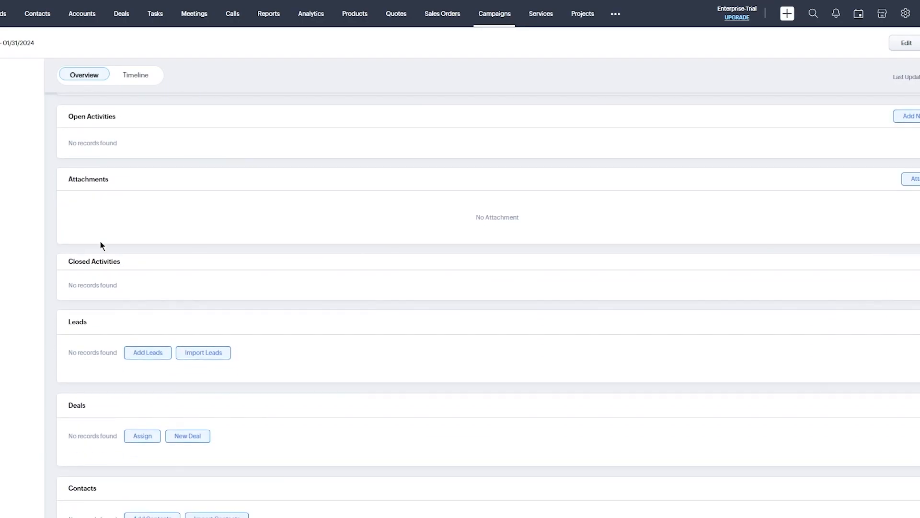
Upload the image file "Swag kicks.png" from the computer as an attachment to the campaign.
left_click(909, 178)
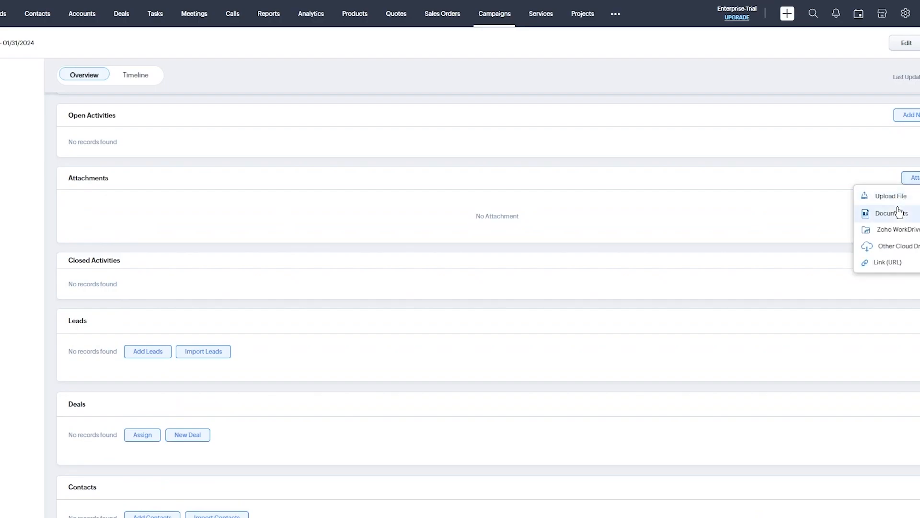
left_click(753, 192)
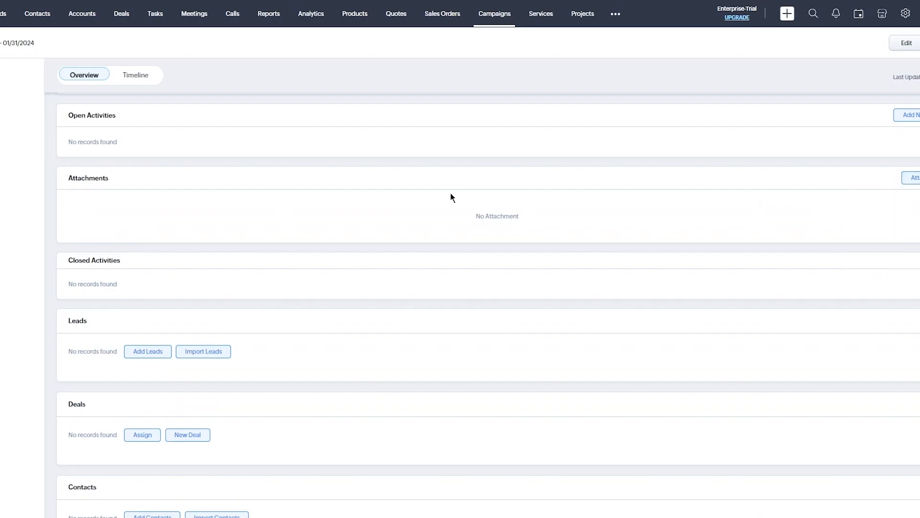
left_click(911, 178)
left_click(872, 198)
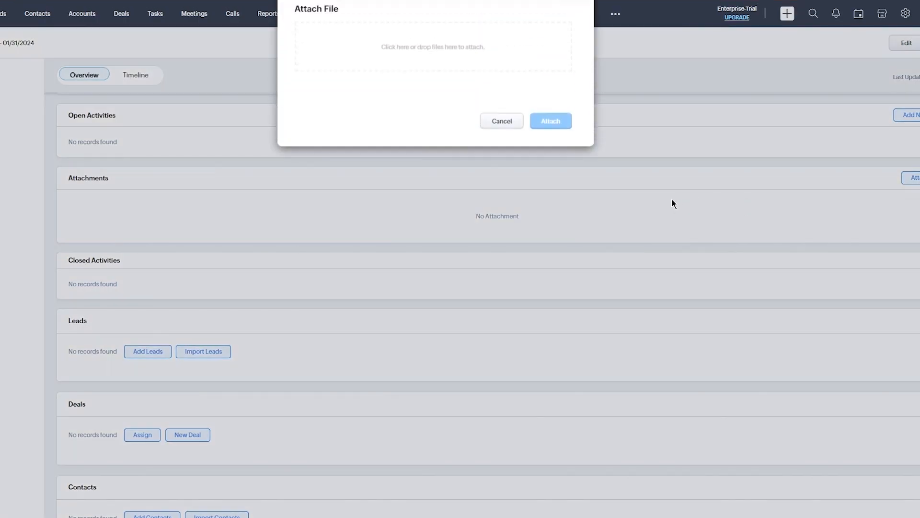
left_click(425, 55)
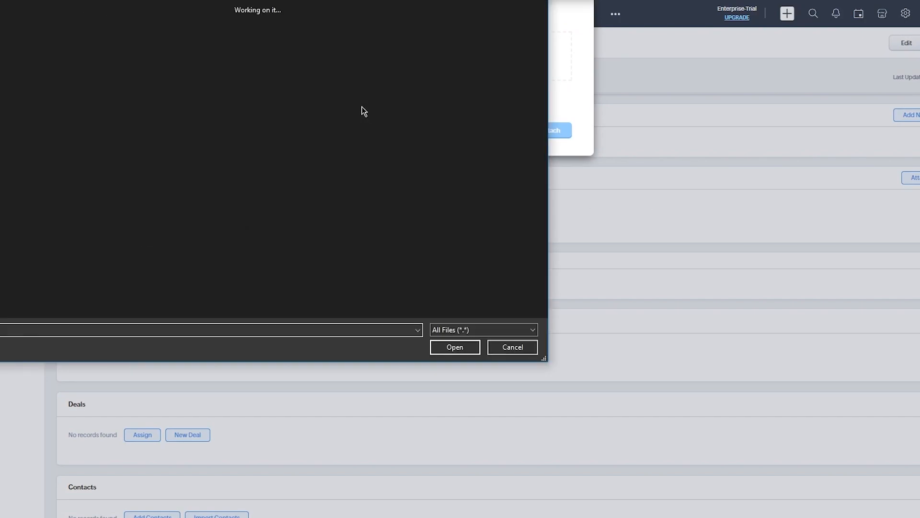
scroll(320, 133, "down", 3)
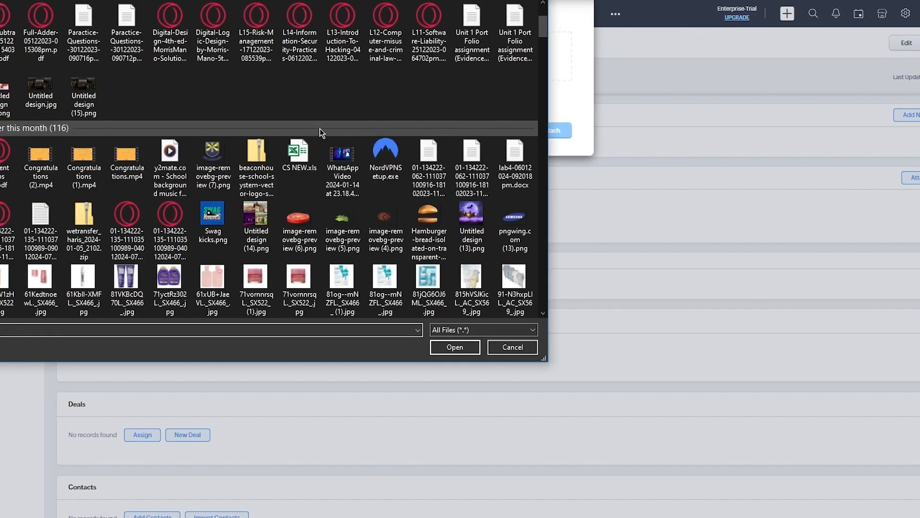
double_click(211, 216)
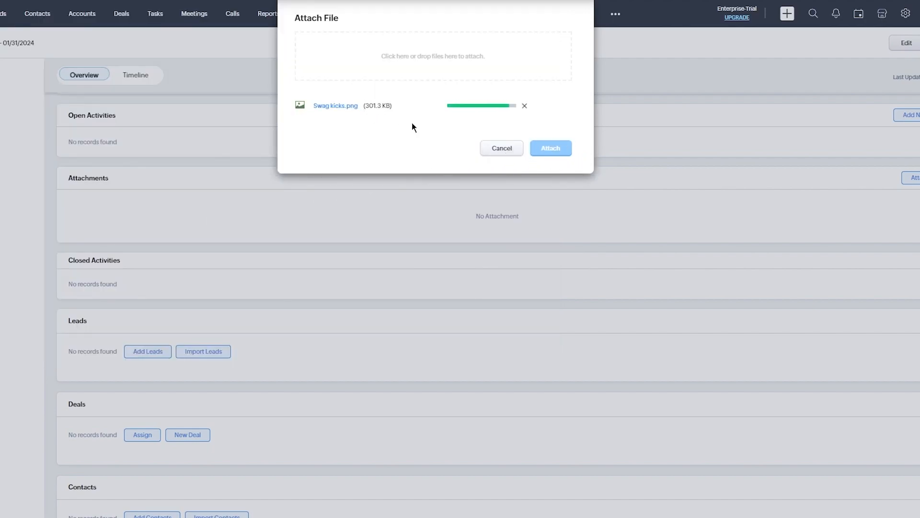
left_click(566, 149)
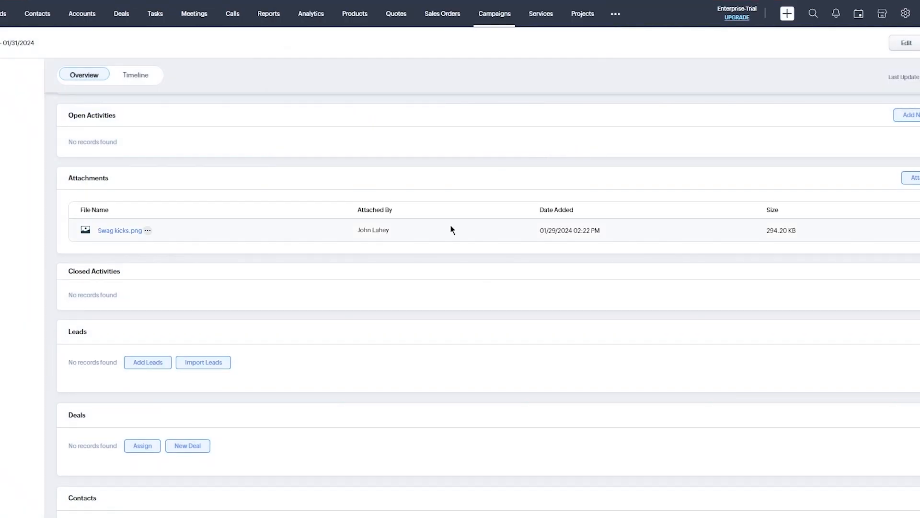
Add the existing sample lead from the company Rangoni Of Florence to the campaign.
scroll(273, 288, "down", 3)
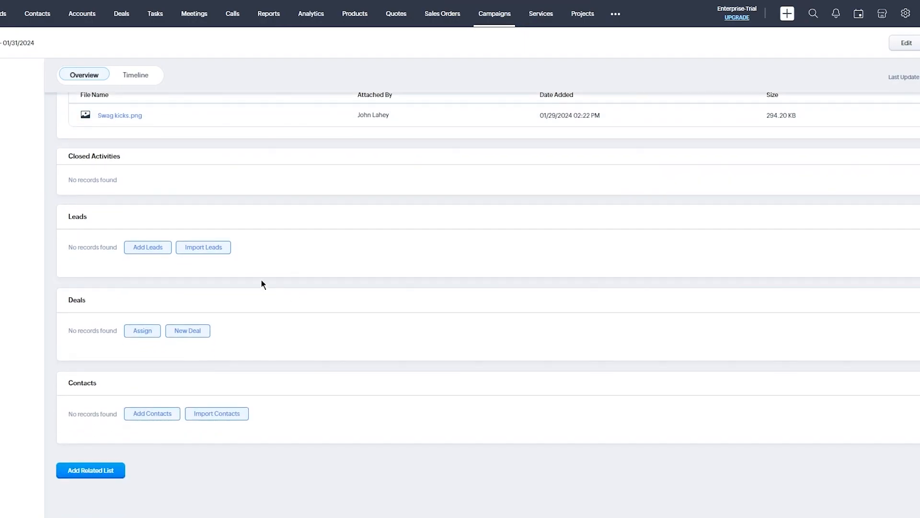
left_click(154, 256)
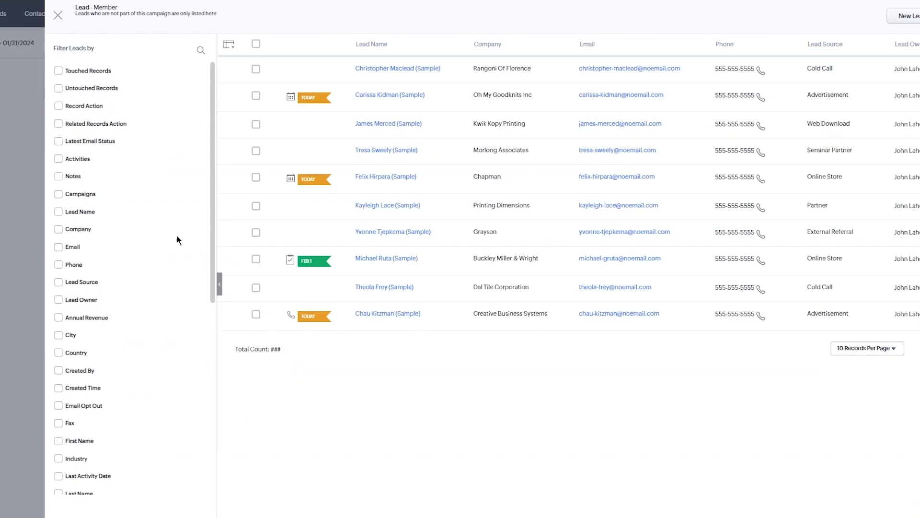
left_click(256, 70)
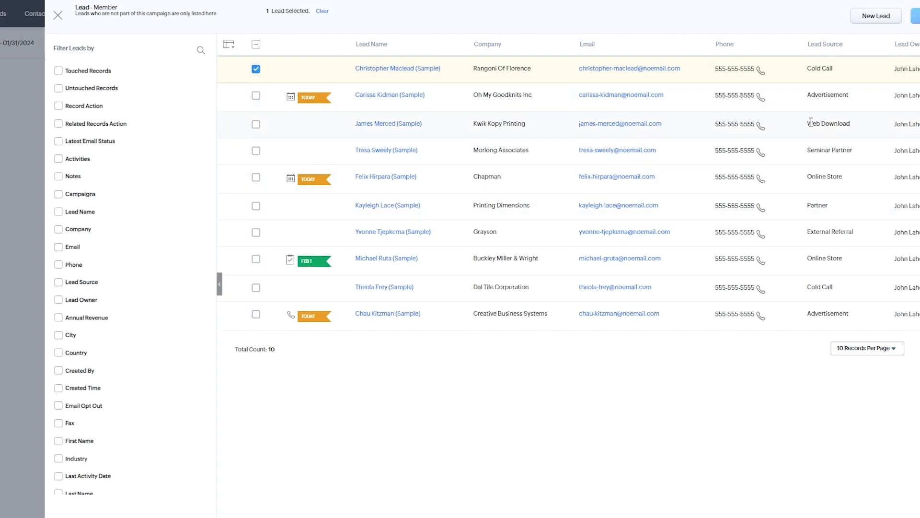
left_click(915, 16)
left_click(584, 89)
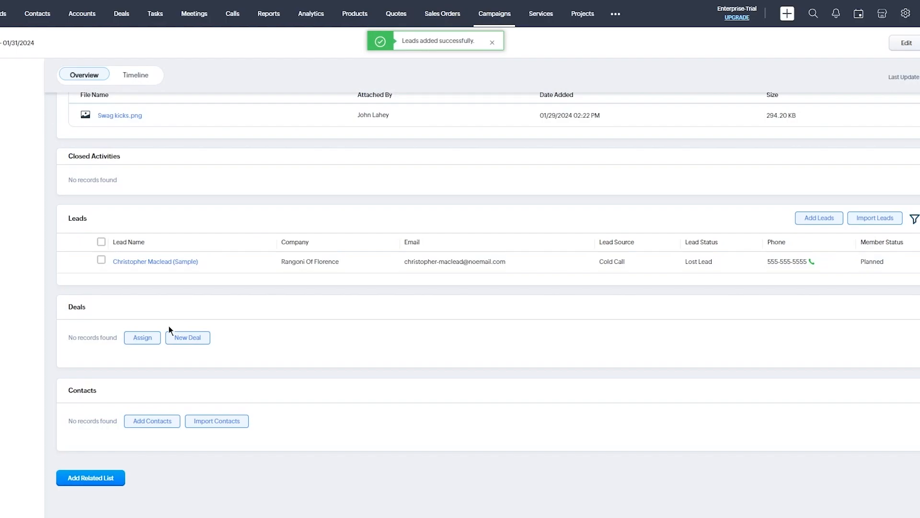
Assign the existing King and Commercial Press deals to the campaign.
left_click(146, 338)
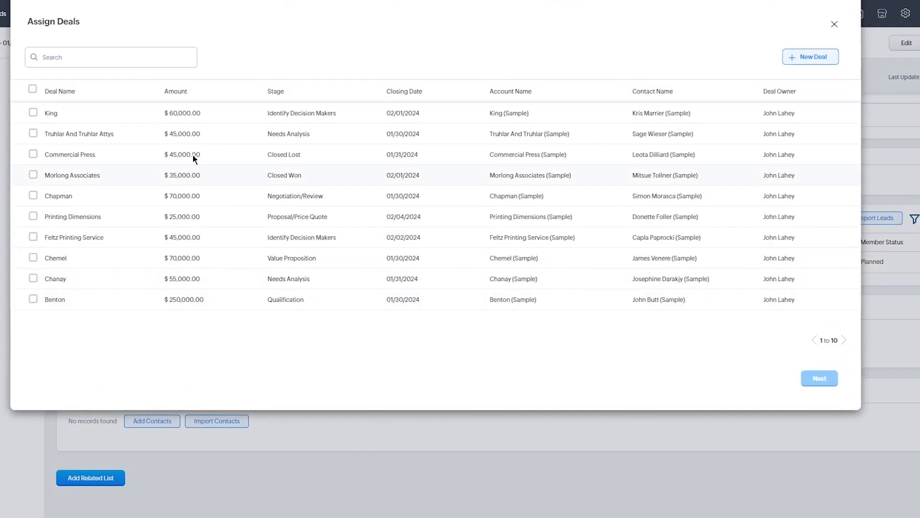
left_click(34, 113)
left_click(33, 154)
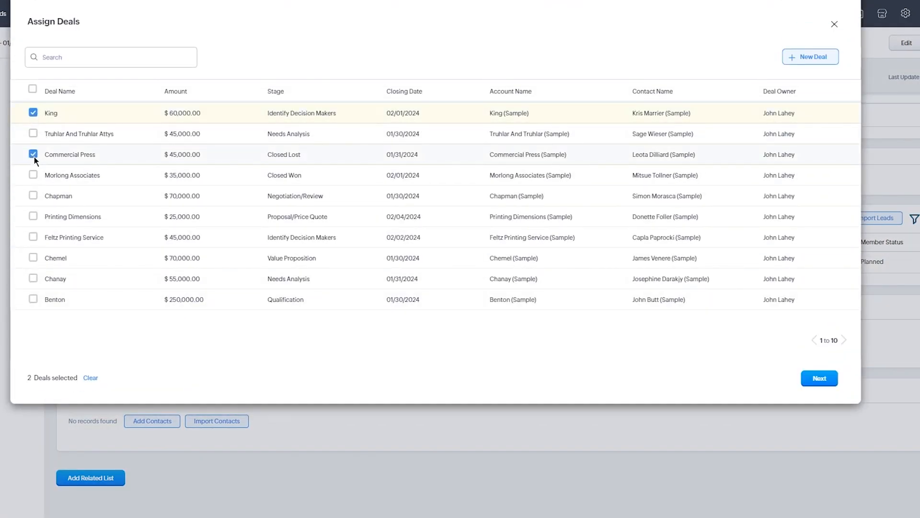
left_click(820, 377)
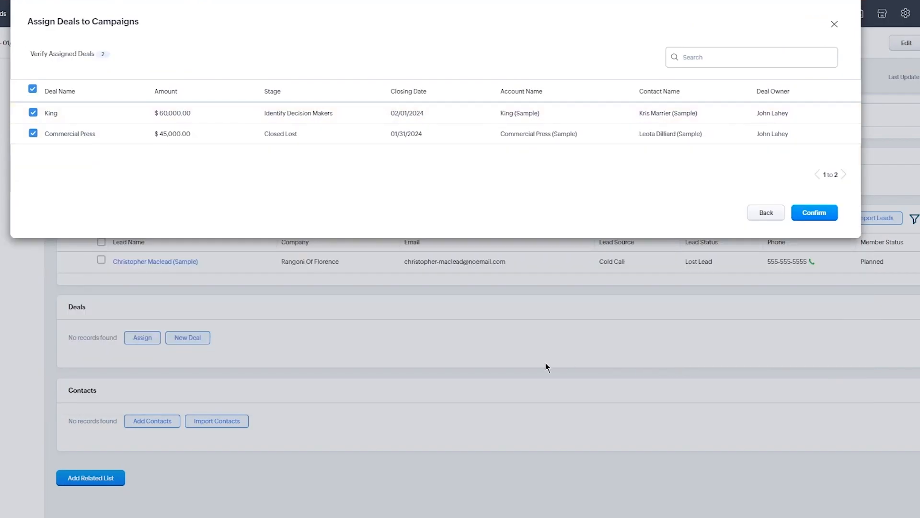
left_click(807, 211)
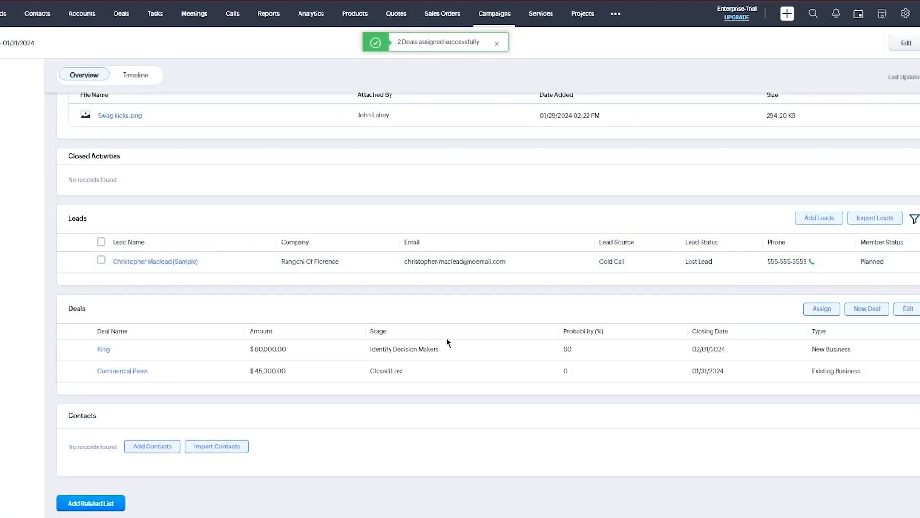
Add the sample contacts from King, Truhlar And Truhlar, Commercial Press and Morlong Associates to the campaign.
scroll(201, 396, "down", 1)
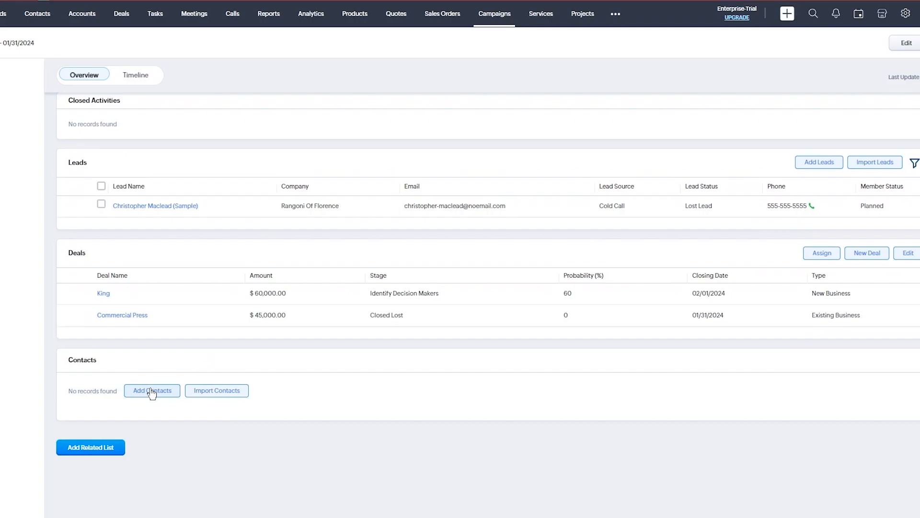
left_click(152, 391)
left_click(255, 69)
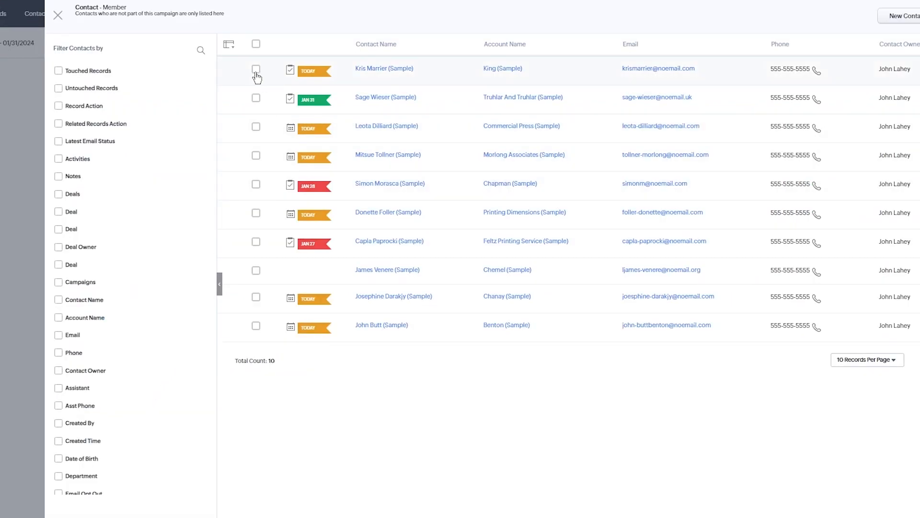
left_click(256, 97)
left_click(256, 126)
left_click(256, 155)
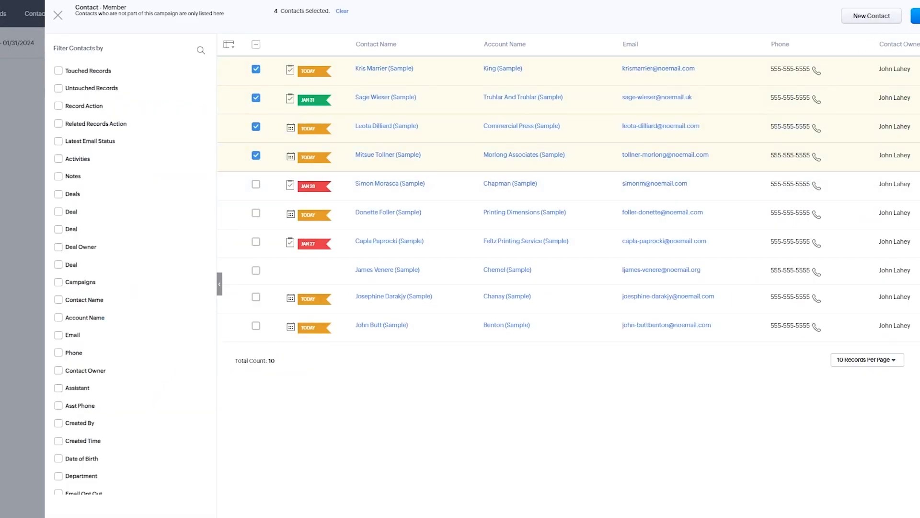
left_click(916, 16)
left_click(600, 90)
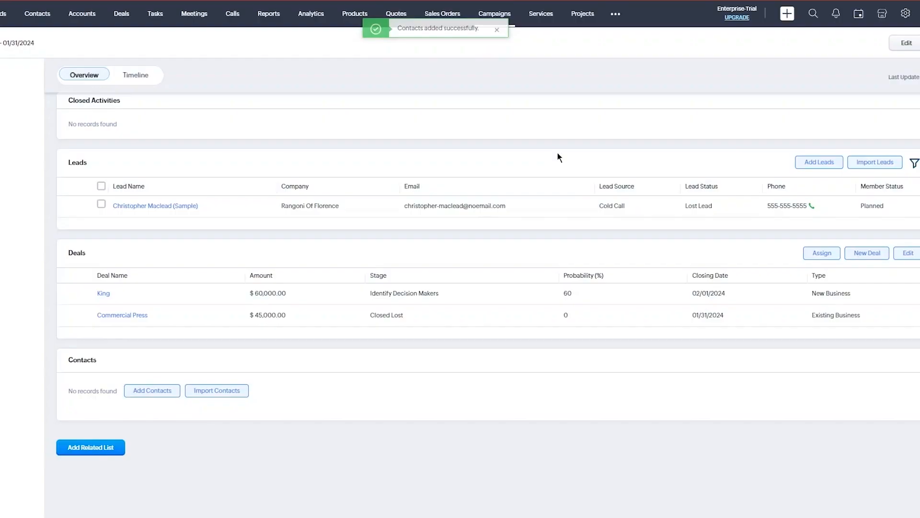
Review the campaign's overview, timeline history and edit form, leaving the form without making changes.
scroll(505, 245, "up", 15)
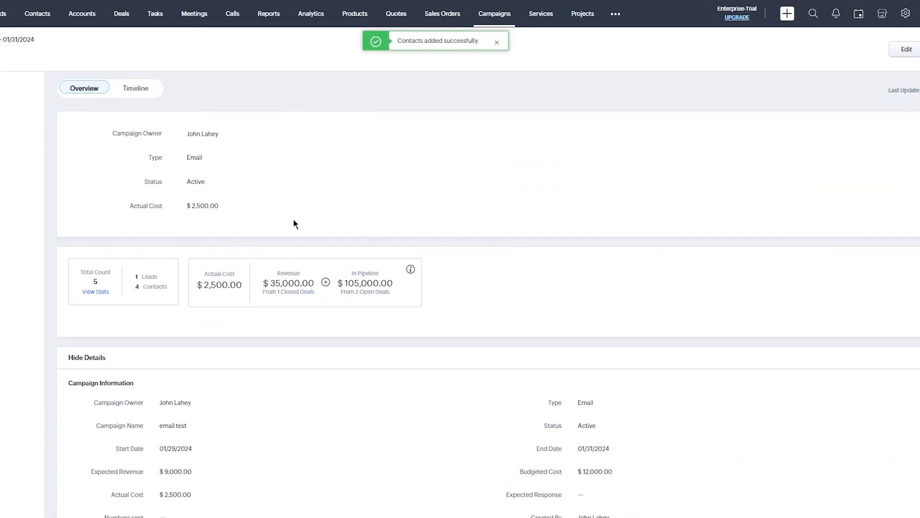
scroll(667, 168, "down", 4)
scroll(559, 169, "up", 4)
left_click(128, 89)
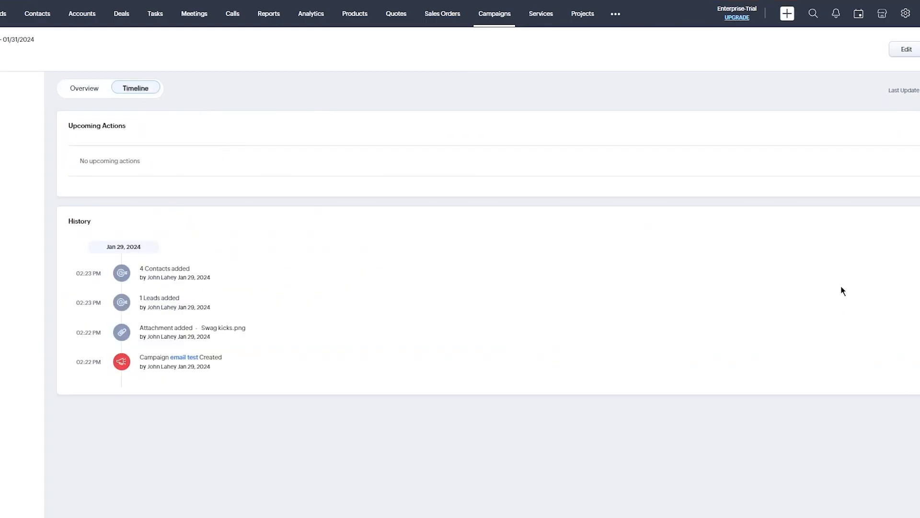
left_click(913, 48)
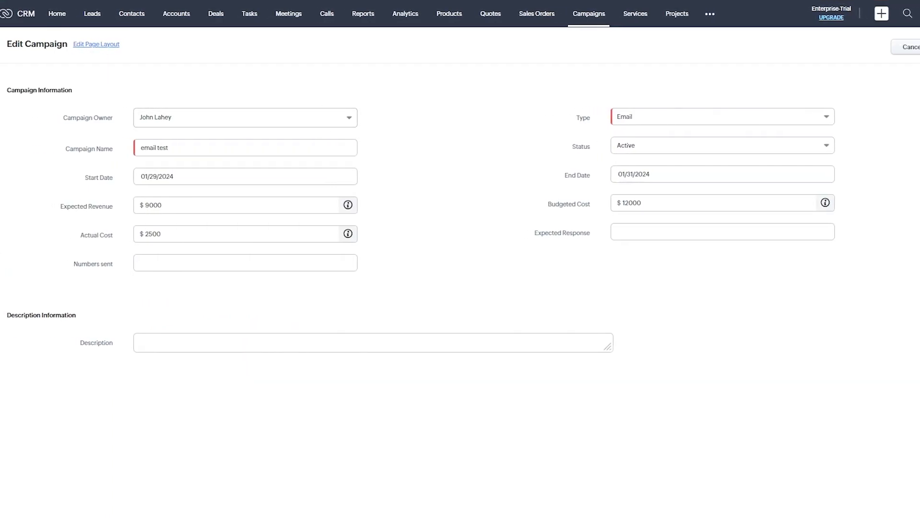
left_click(913, 47)
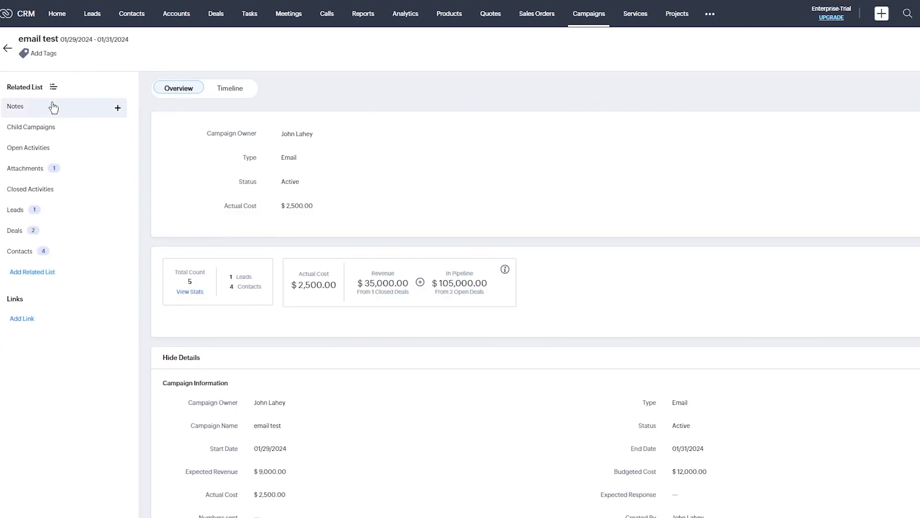
Look over the campaign's attachments, leads, deals and contacts, and return to the list of all campaigns.
scroll(328, 329, "down", 15)
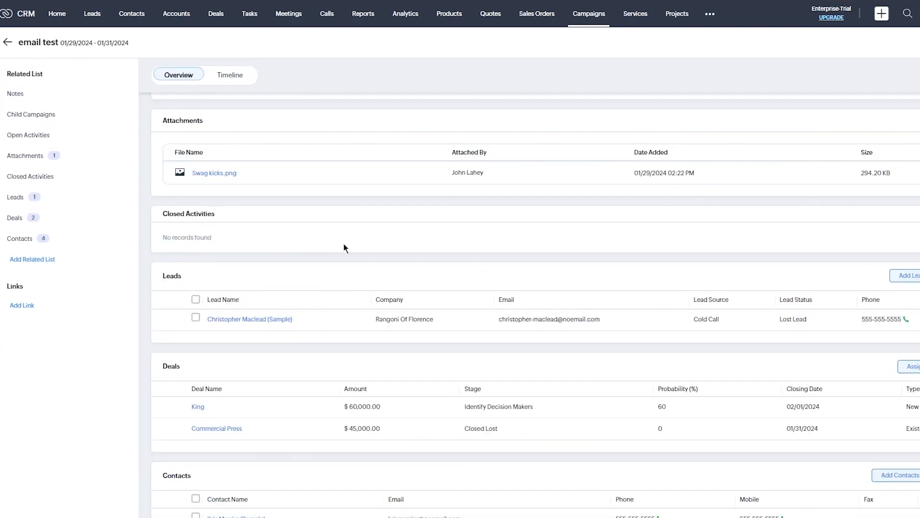
scroll(384, 258, "up", 15)
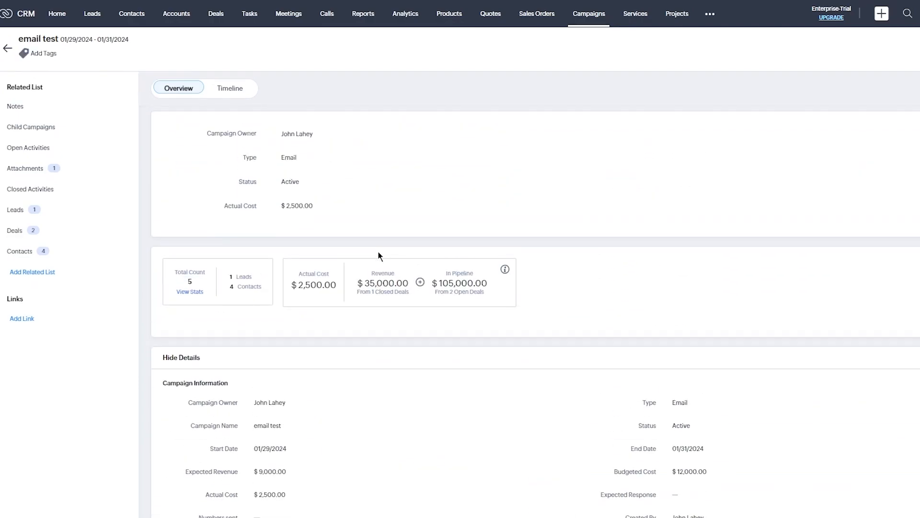
left_click(8, 50)
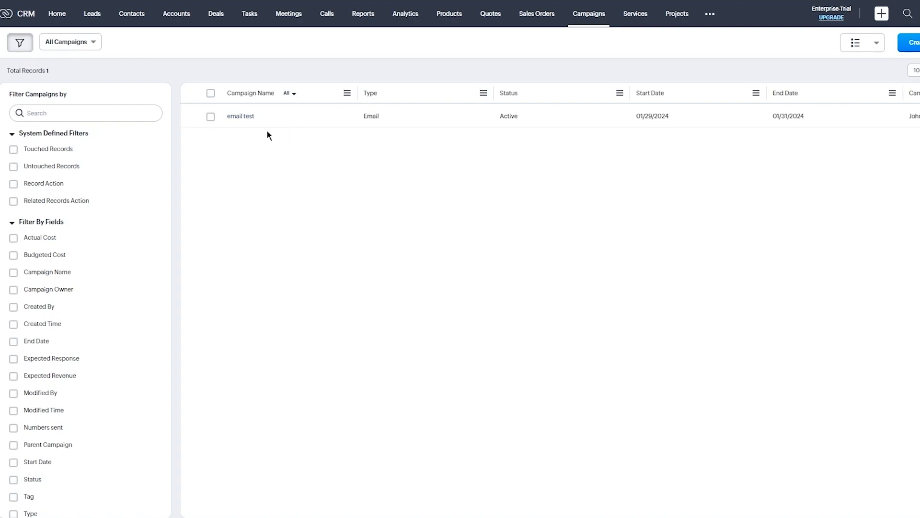